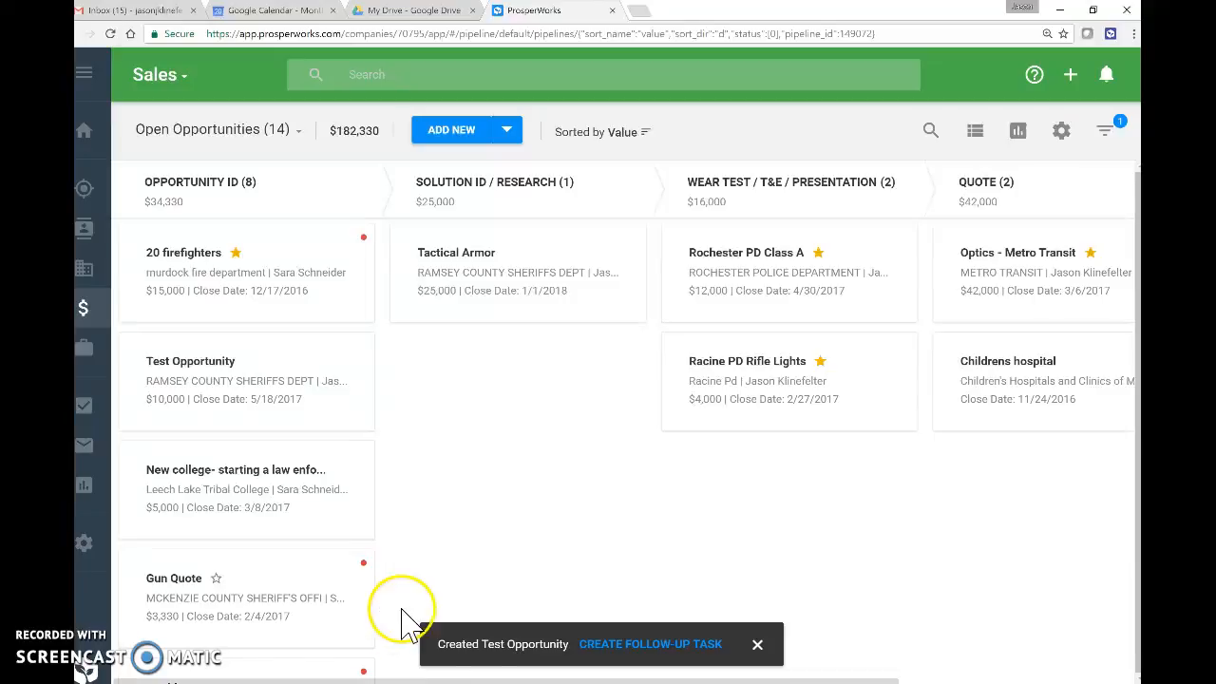
pyautogui.moveTo(869, 681); pyautogui.dragTo(817, 680)
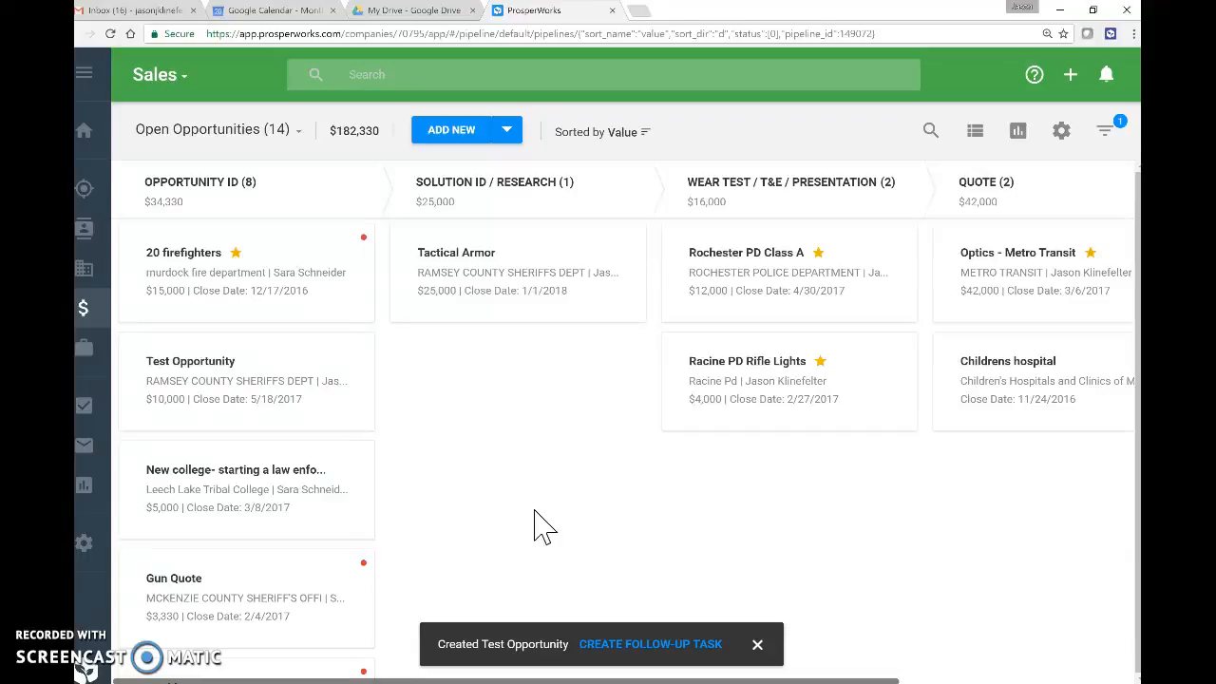
pyautogui.click(188, 66)
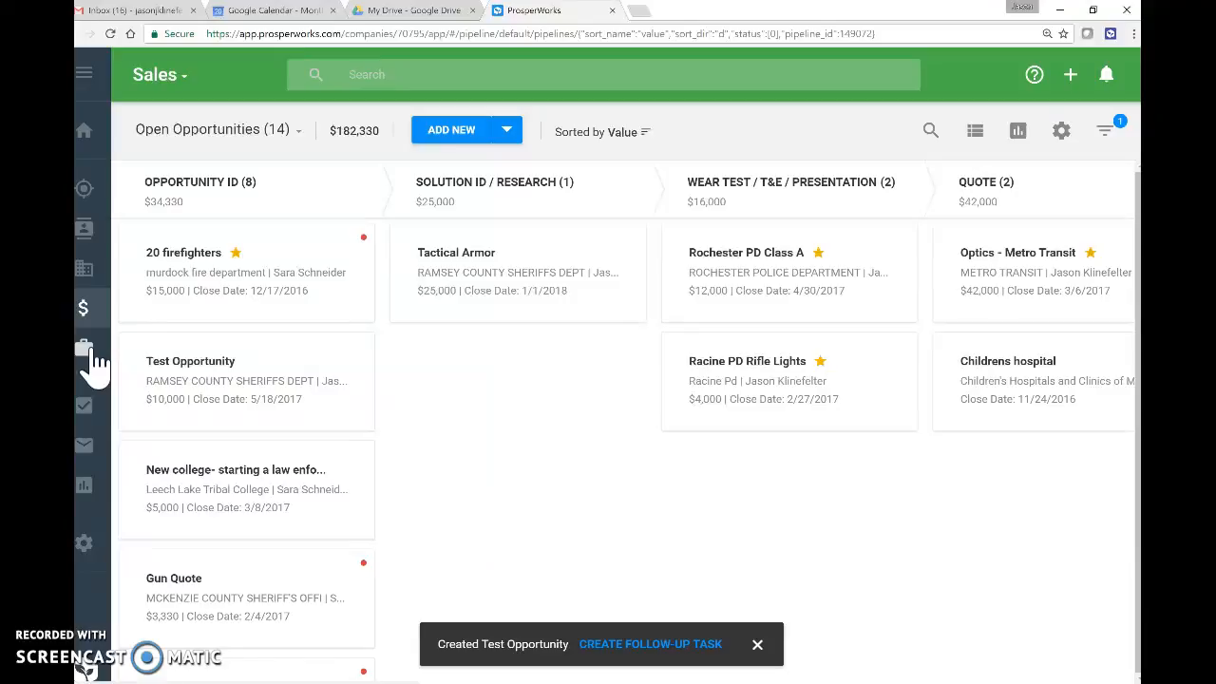
pyautogui.click(650, 646)
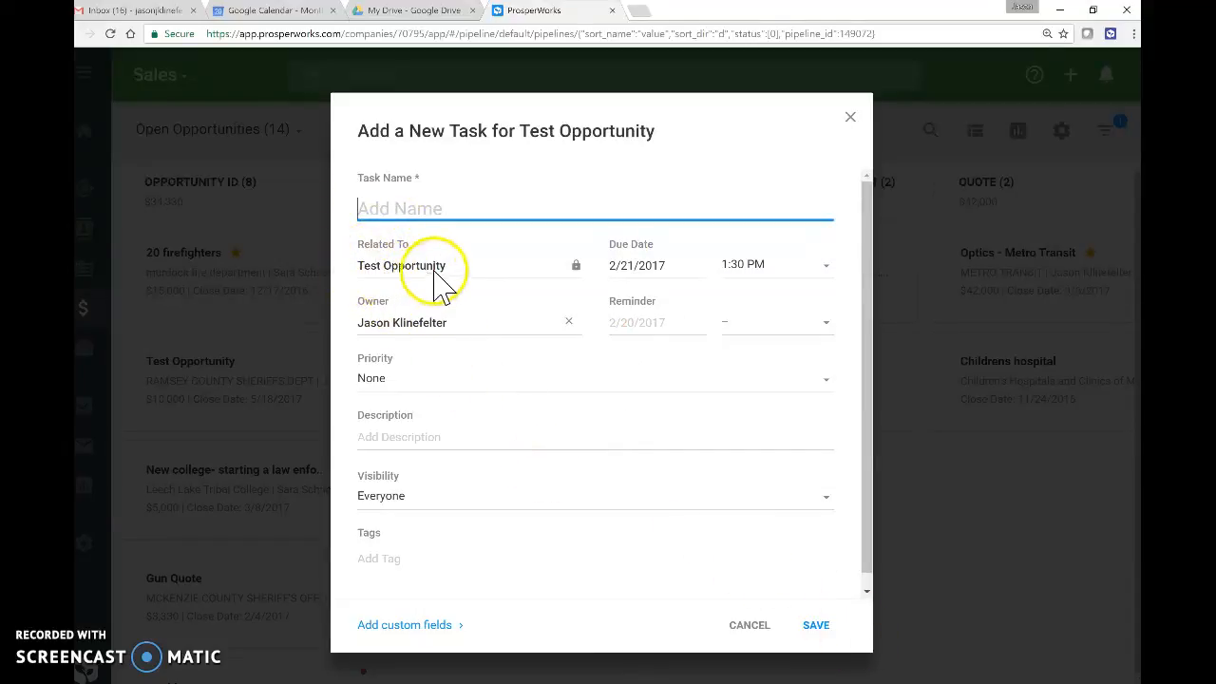
pyautogui.click(749, 627)
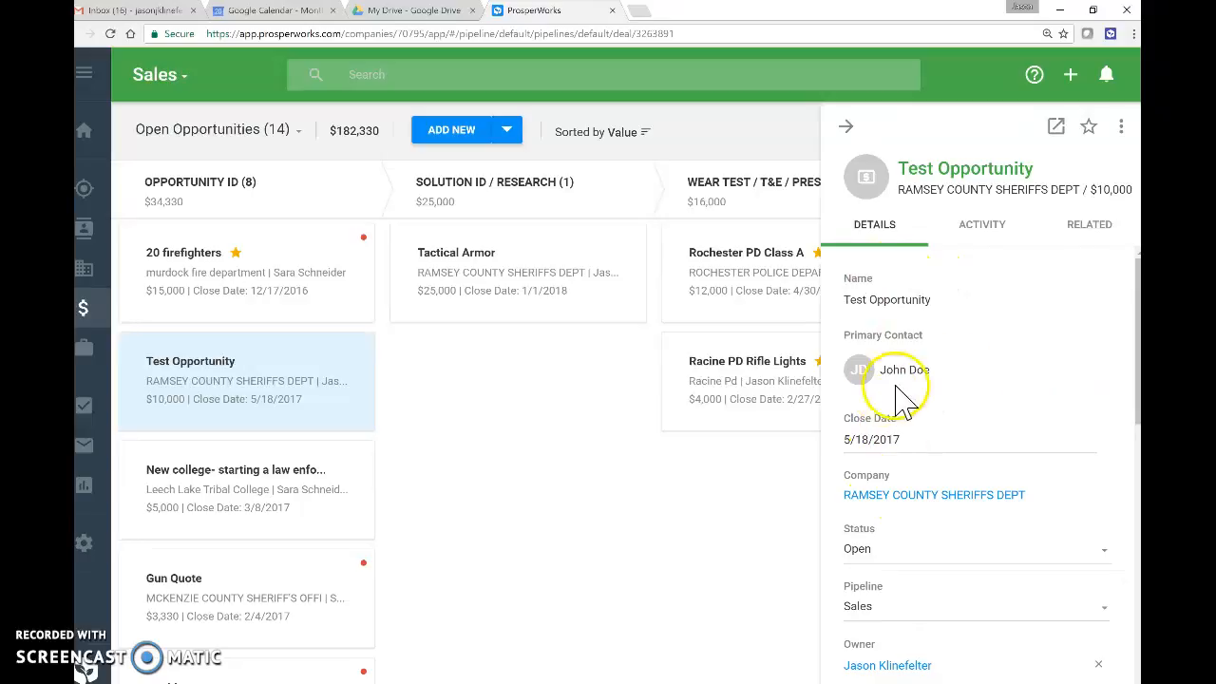
# Review the activity history and related records in Test Opportunity's preview, and close the preview.
pyautogui.click(955, 239)
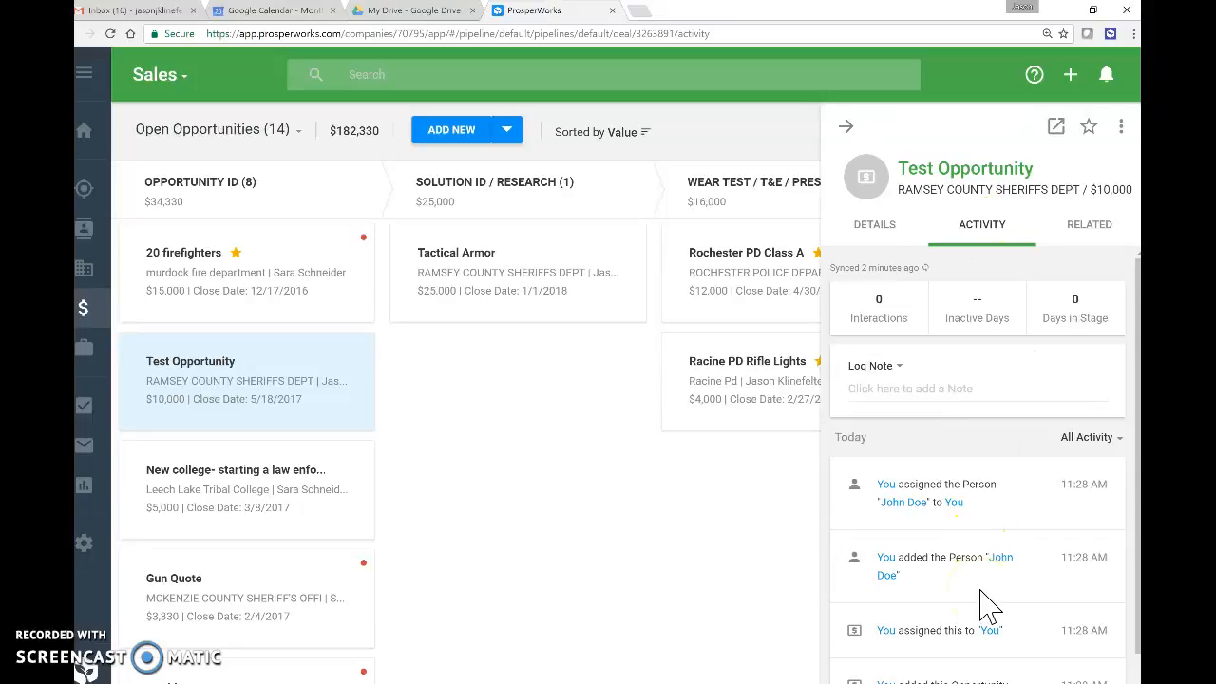
pyautogui.click(1090, 233)
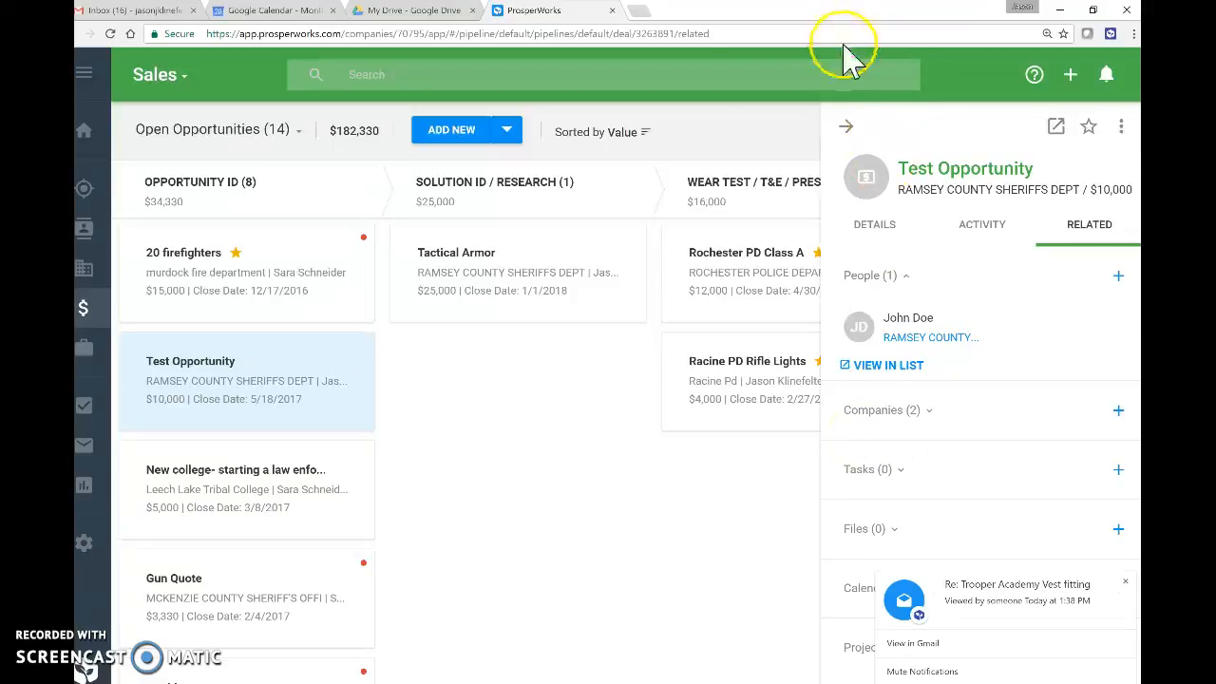
pyautogui.click(847, 128)
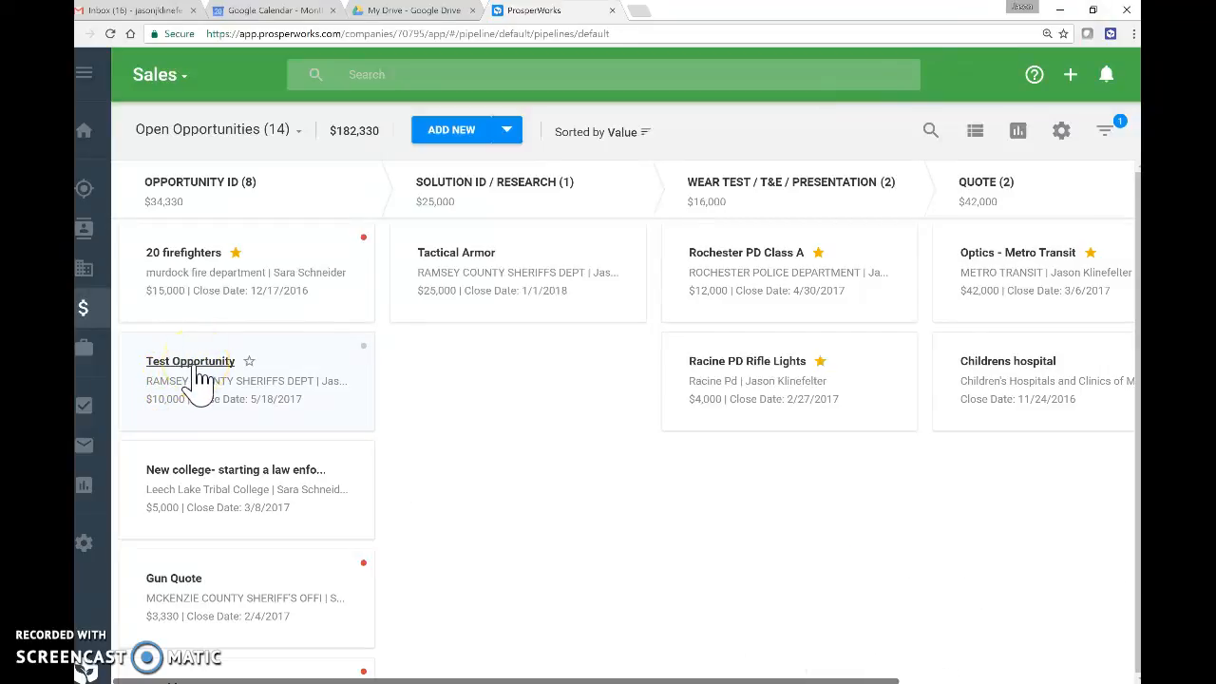
# Open Test Opportunity's full record and add a task named as a call to the contact to set up a meeting.
pyautogui.click(200, 378)
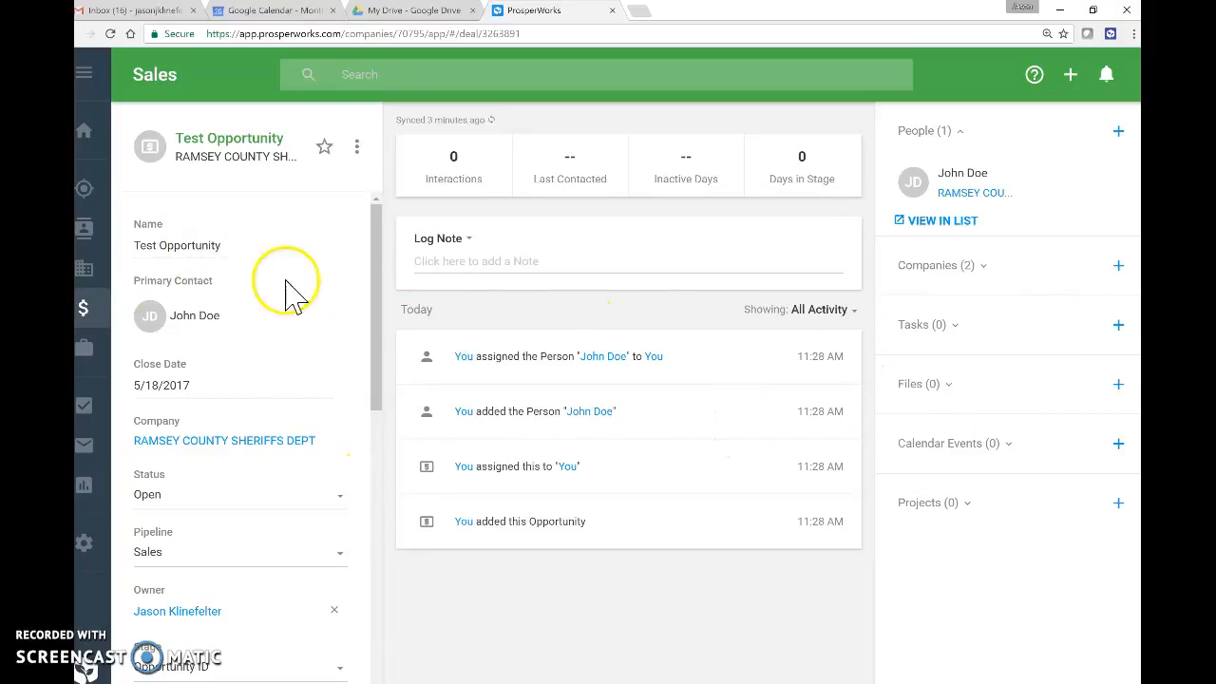
pyautogui.click(1119, 326)
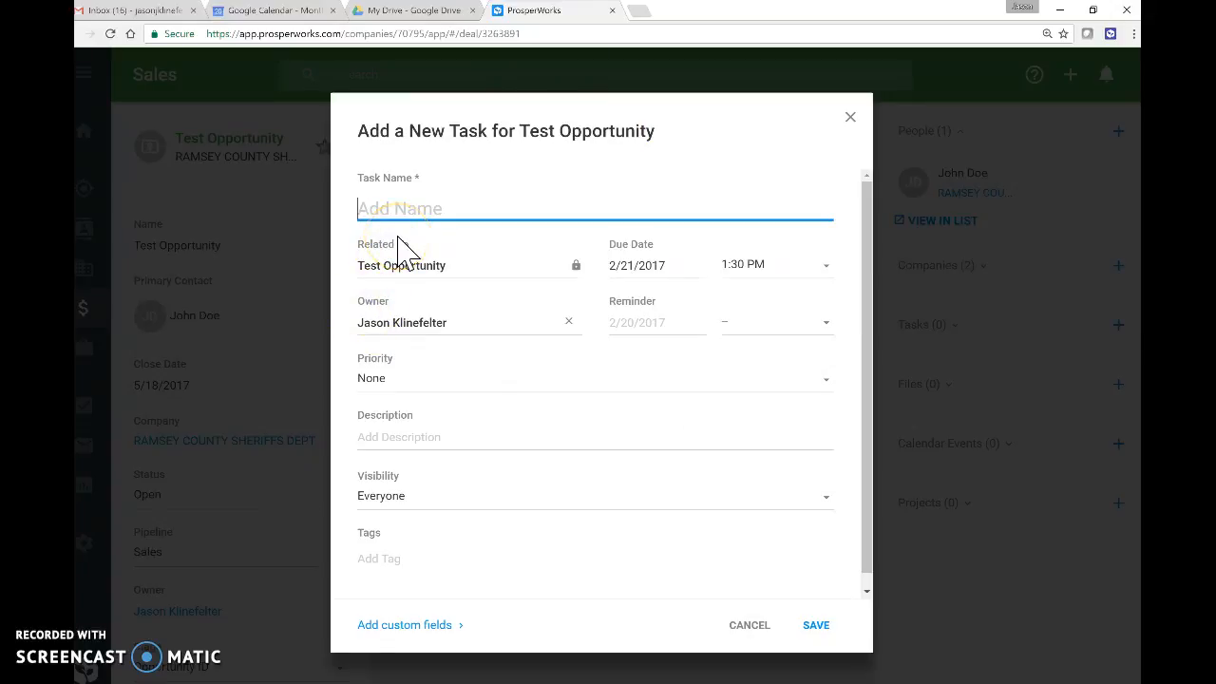
pyautogui.write('Call John Doe to set up Meeting')
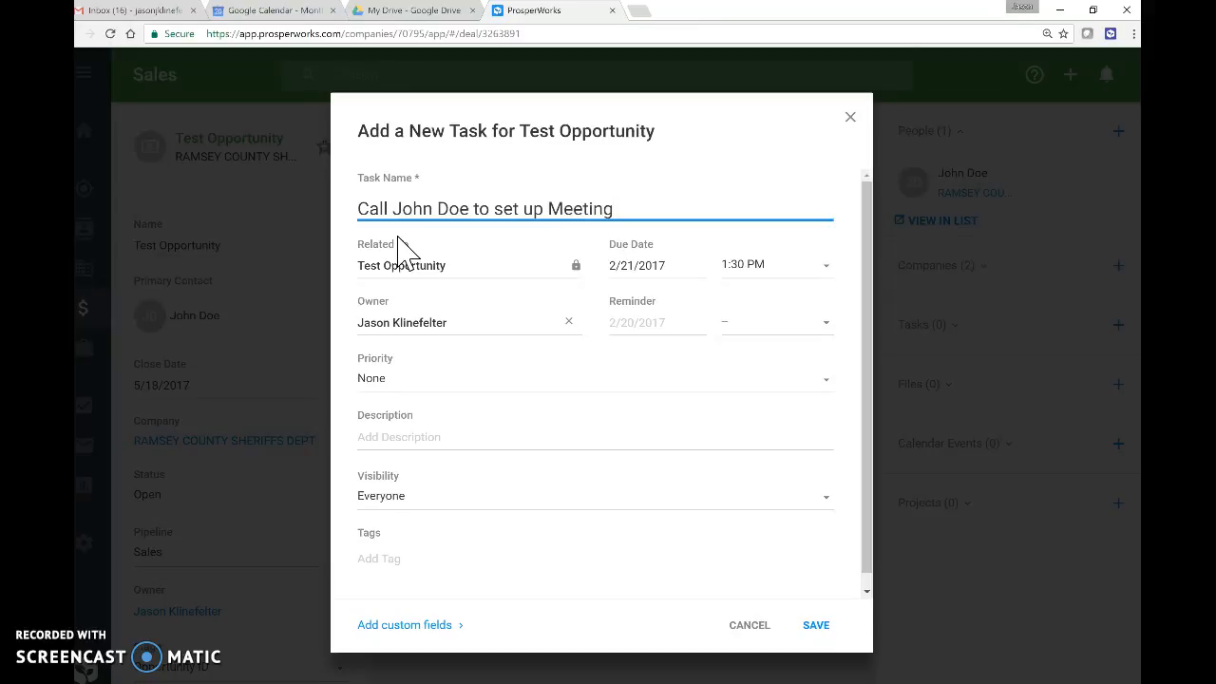
pyautogui.click(408, 254)
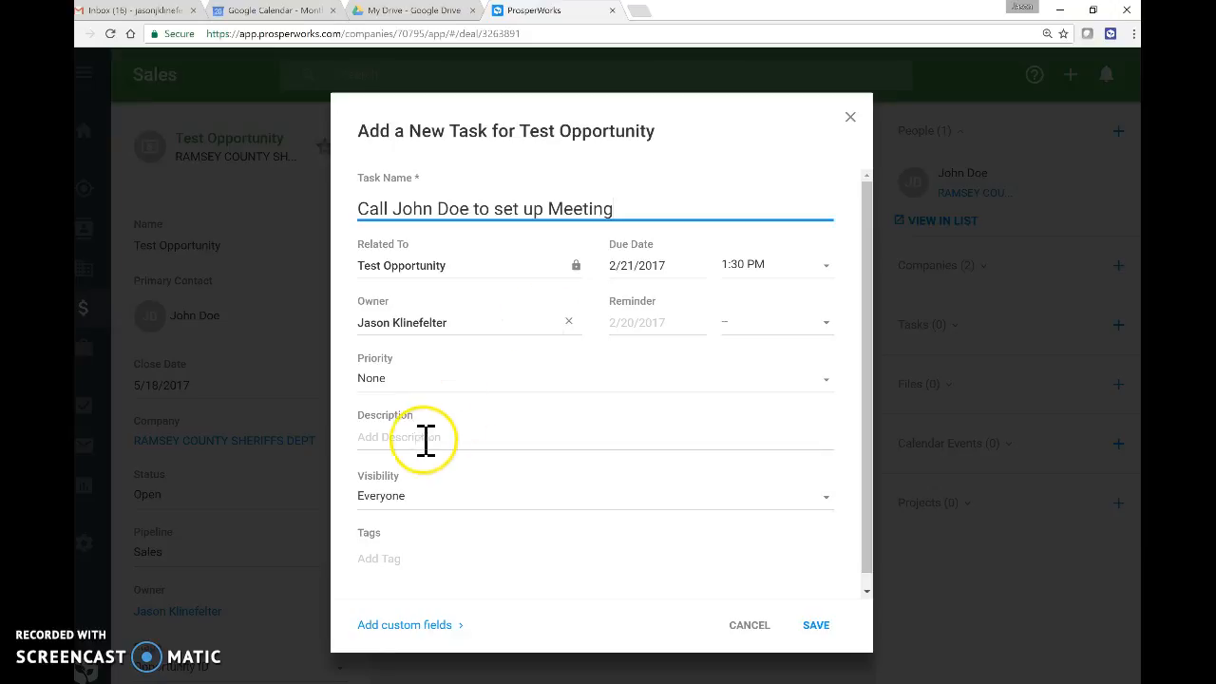
# Set the task's reminder to 2/22/2017 and its due date to 2/27/2017, and save the task.
pyautogui.click(378, 443)
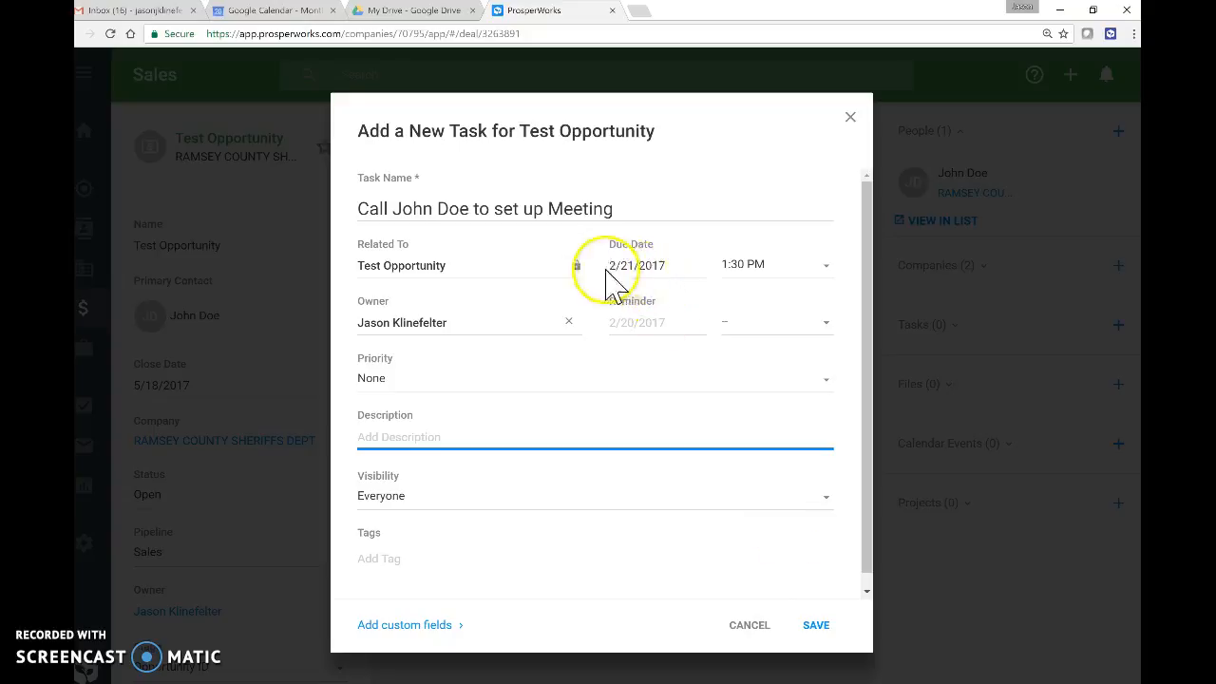
pyautogui.click(682, 324)
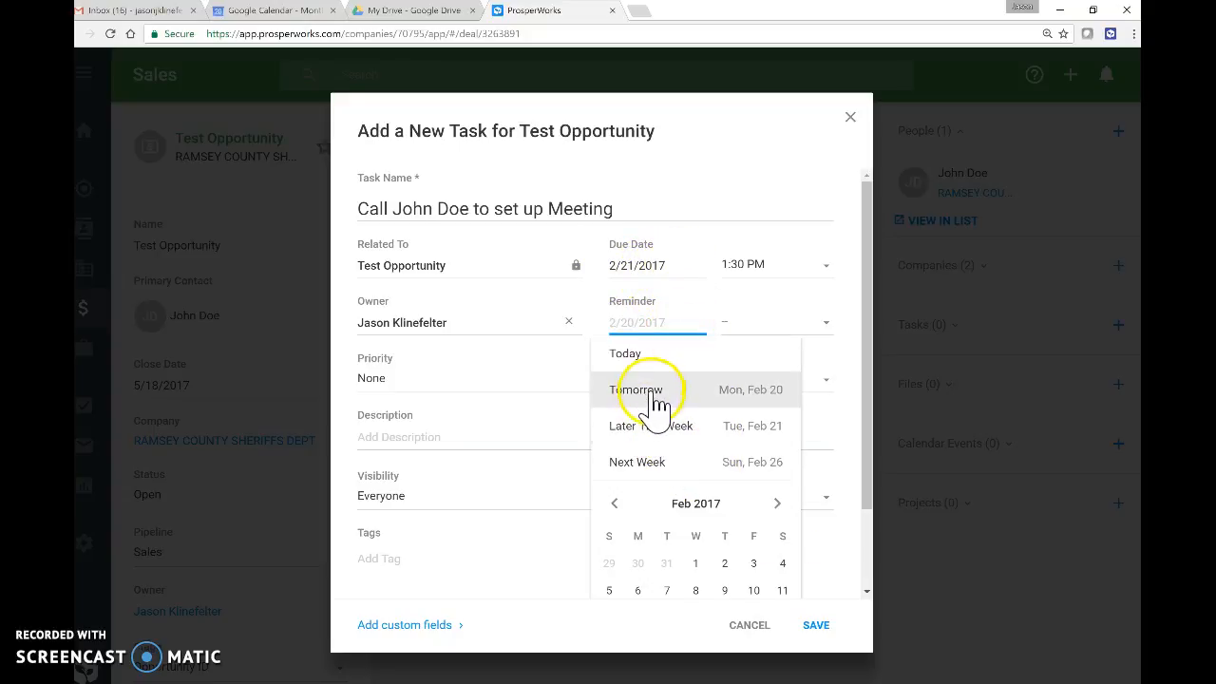
pyautogui.click(655, 428)
pyautogui.click(678, 271)
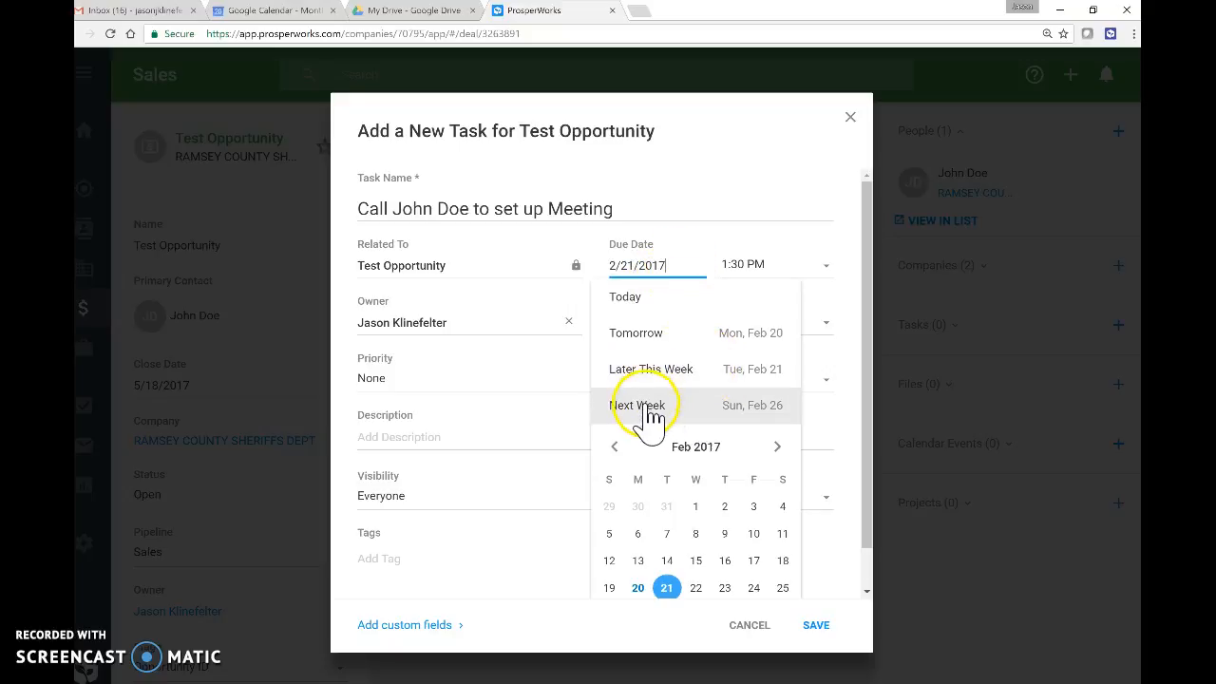
pyautogui.click(651, 410)
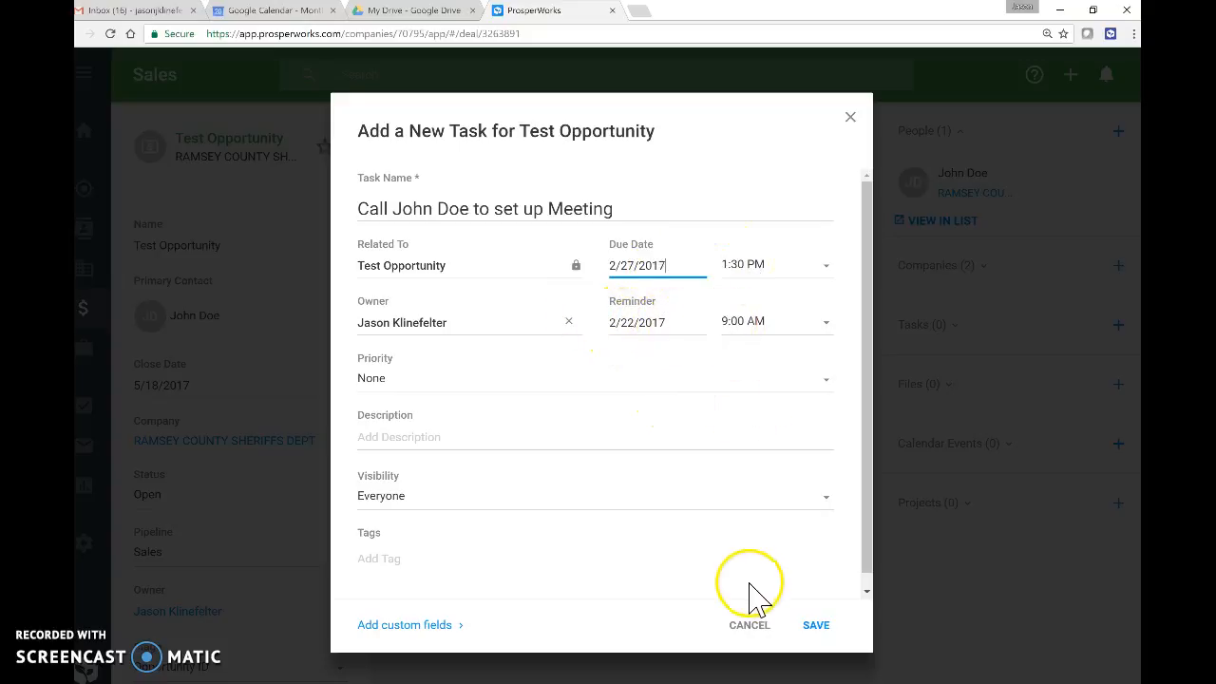
pyautogui.click(819, 627)
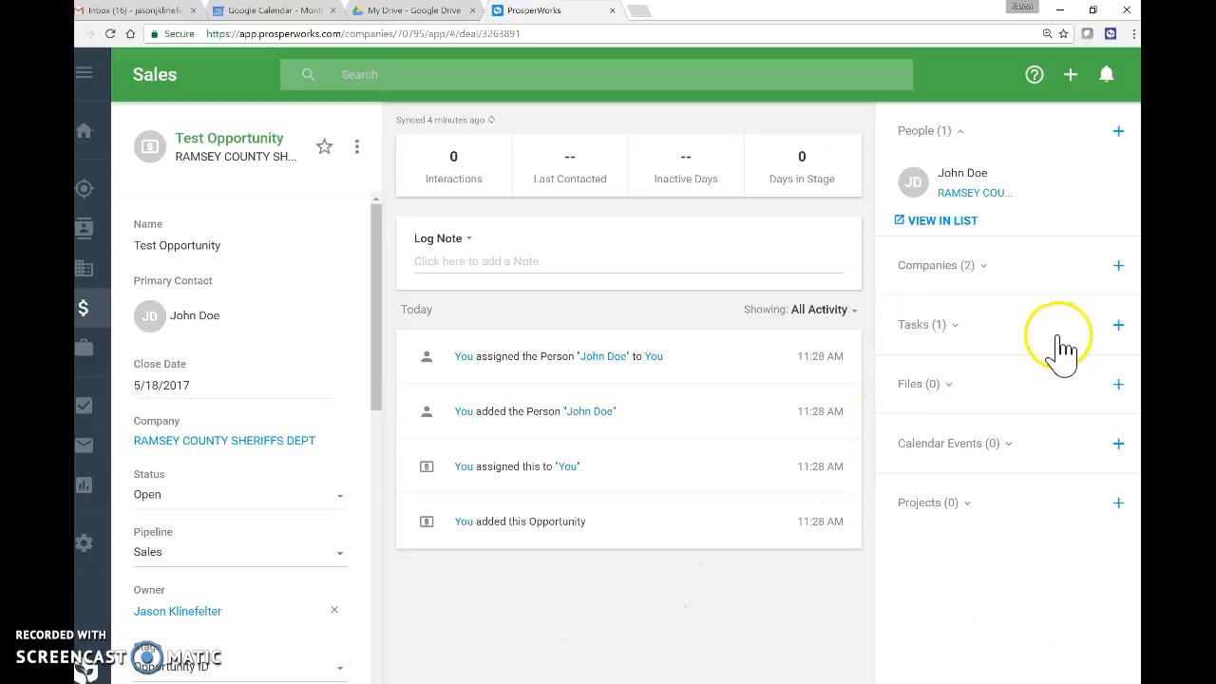
# Look at the file attachment options and the Google Calendar event form for Test Opportunity, and return to ProsperWorks.
pyautogui.click(1129, 387)
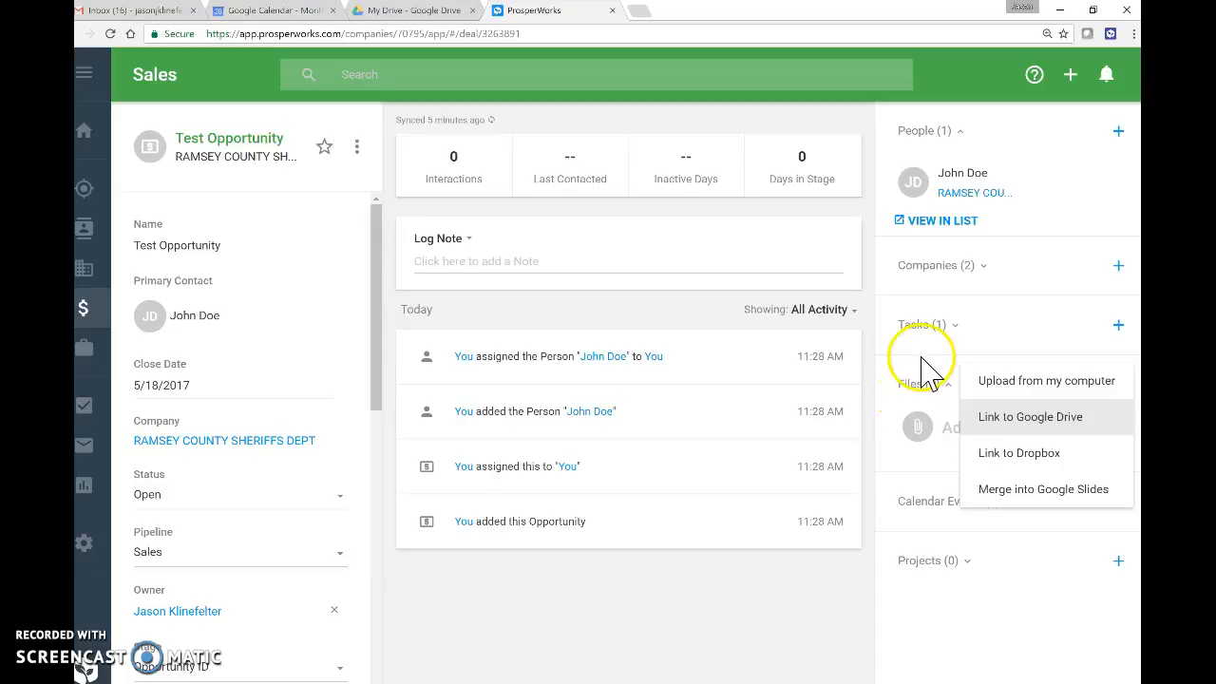
pyautogui.click(852, 370)
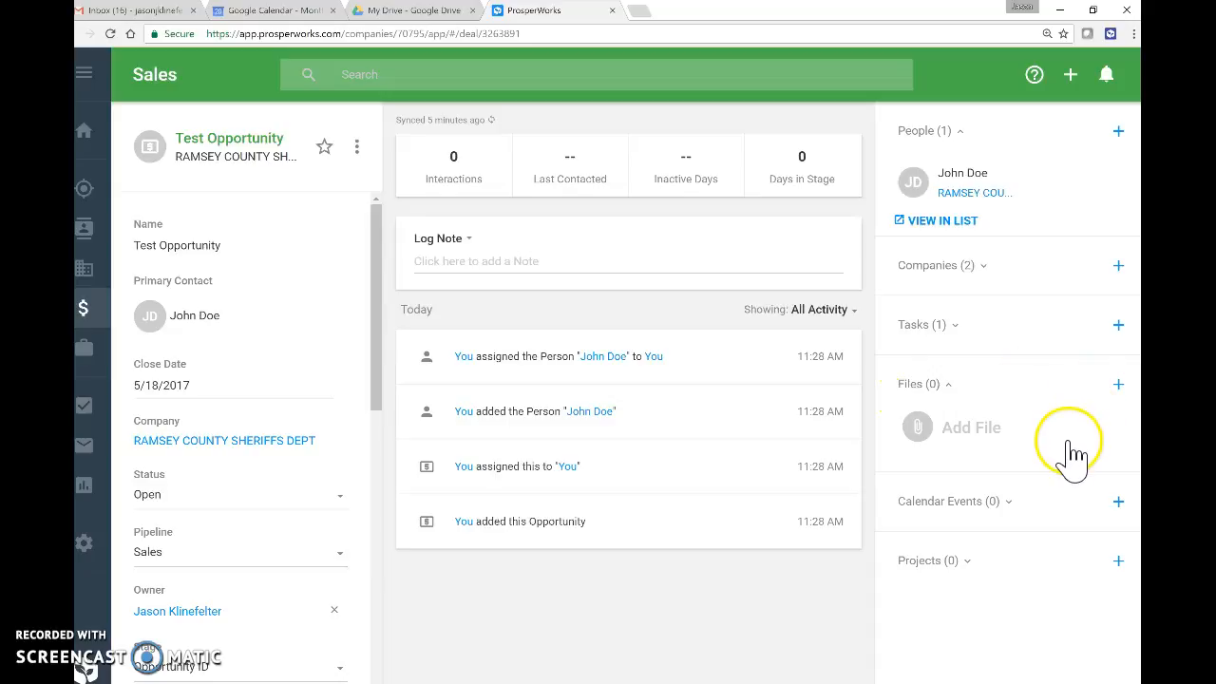
pyautogui.click(1118, 508)
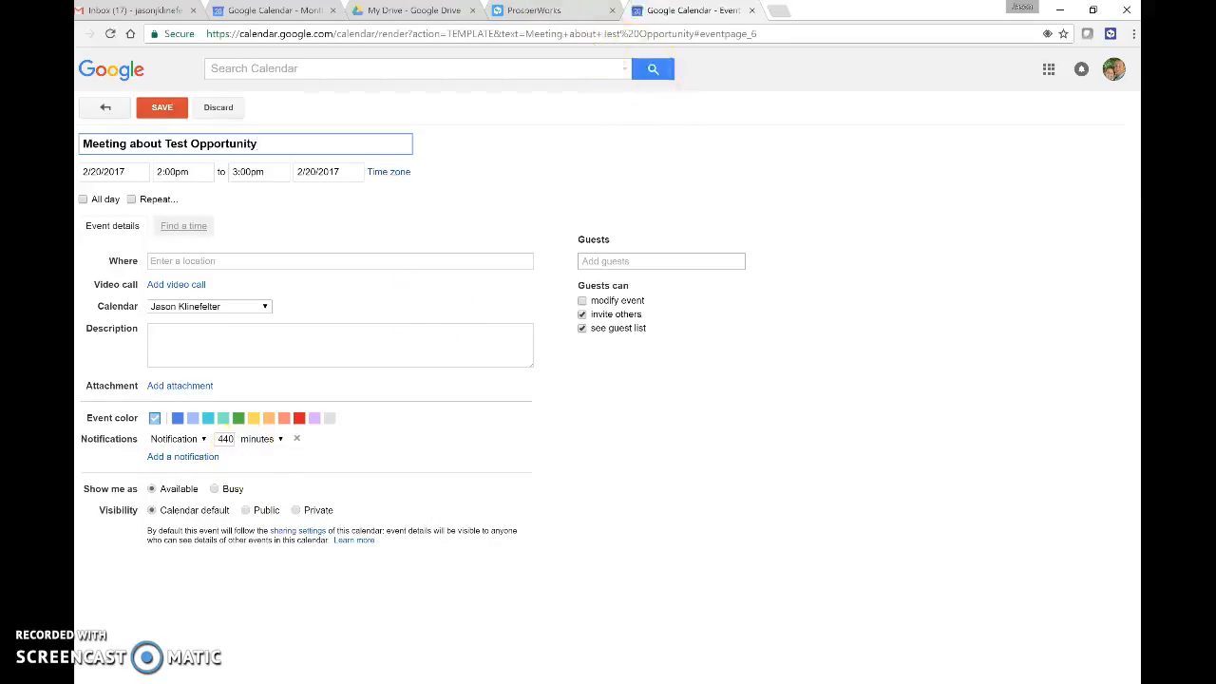
pyautogui.click(534, 11)
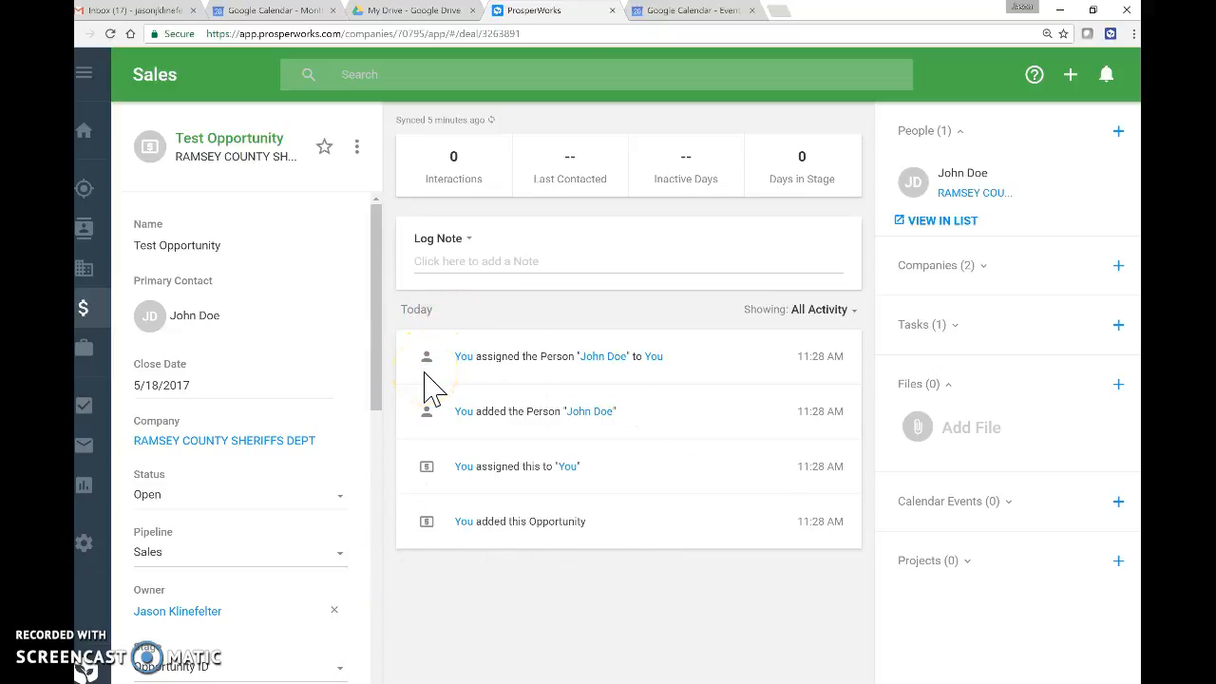
# Log a note on Test Opportunity saying you spoke with the contact and he was interested in moving ahead.
pyautogui.click(457, 268)
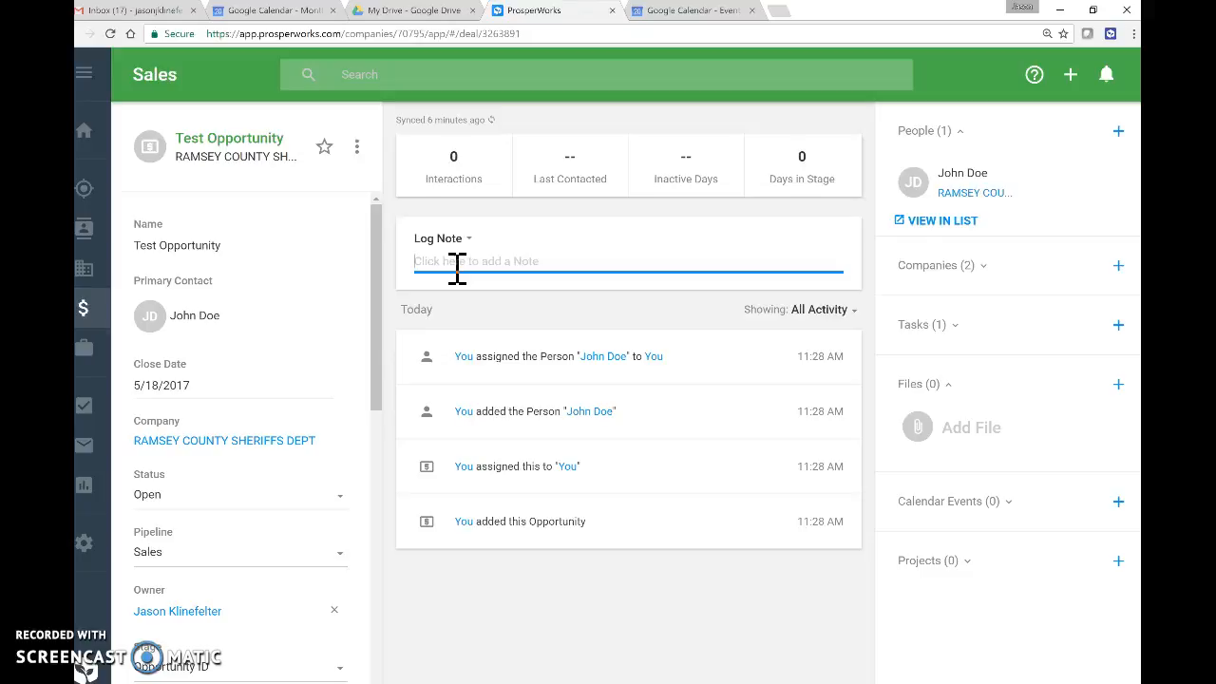
pyautogui.write('Sp')
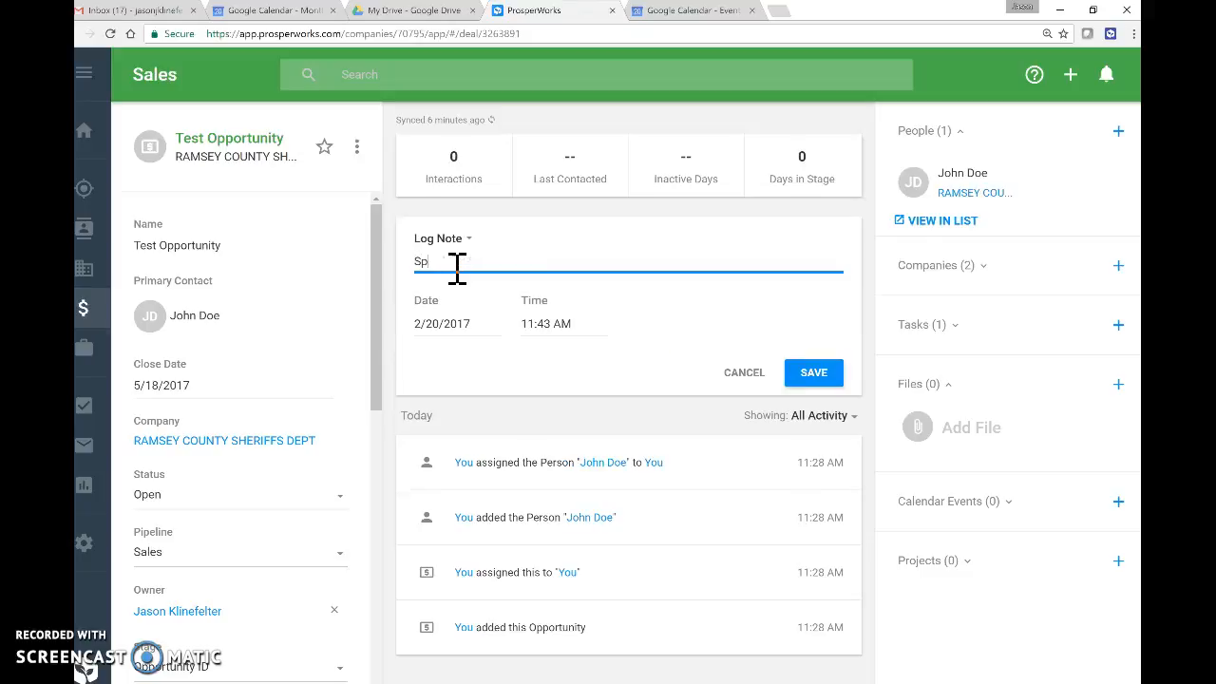
pyautogui.write('oke with John Doe and he was interested in moving')
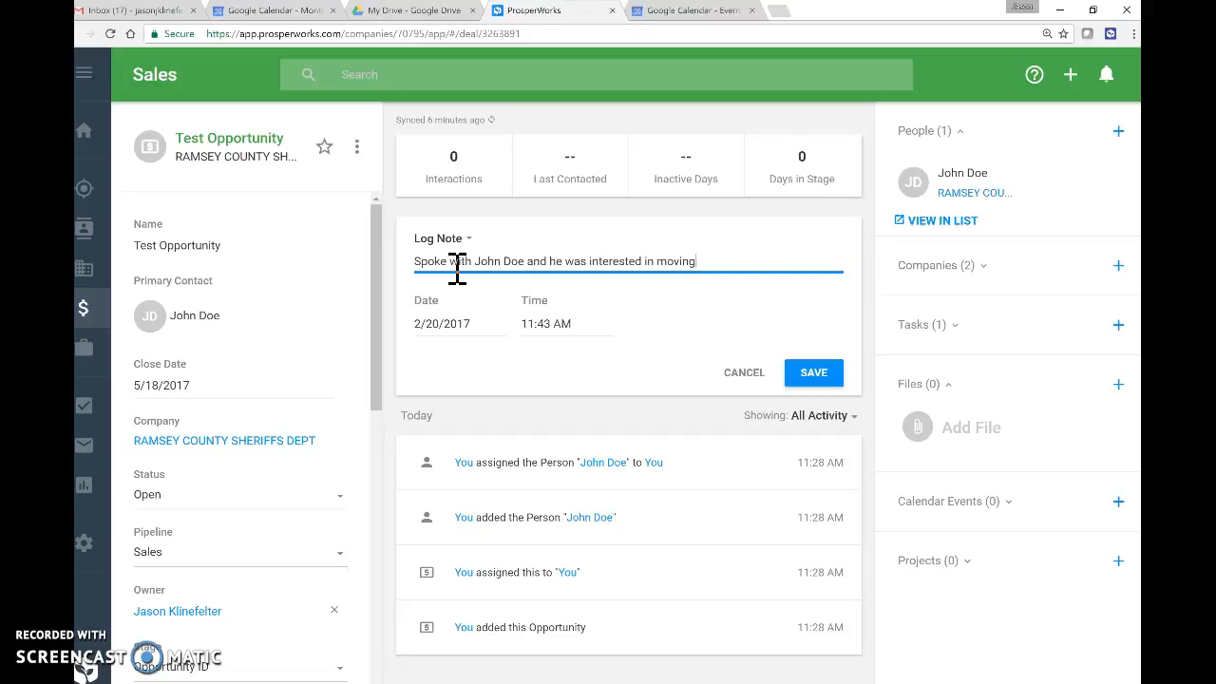
pyautogui.write(' ahead.')
pyautogui.click(812, 374)
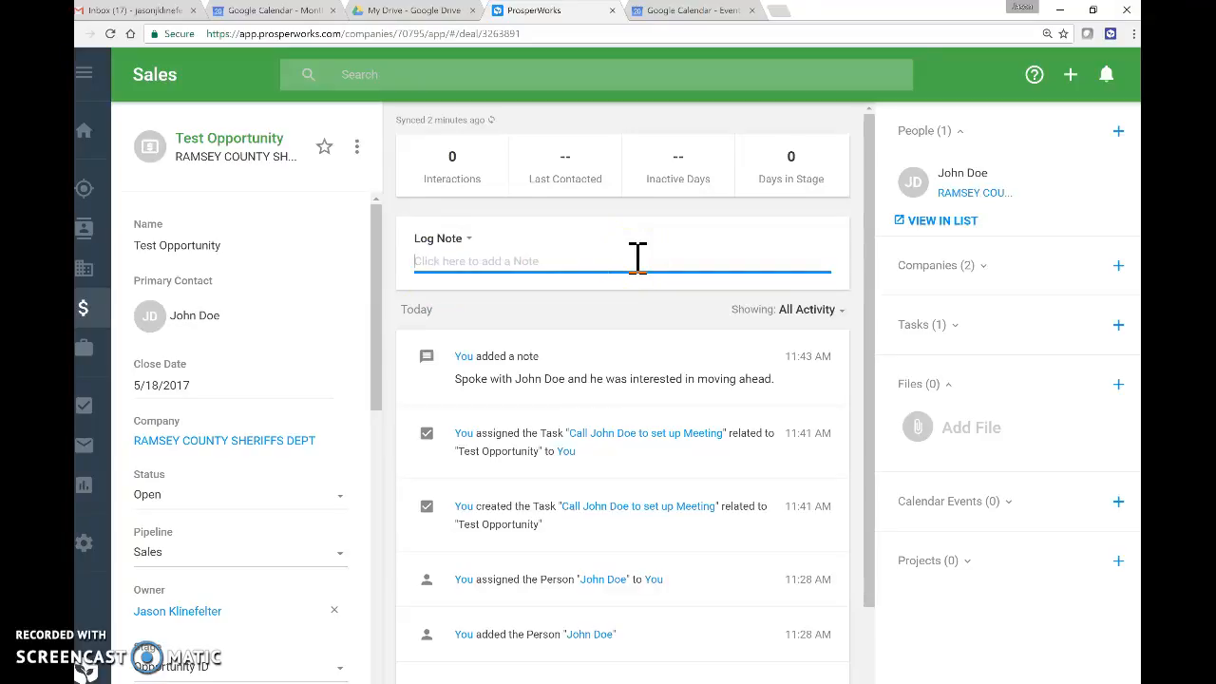
# Log a second note that mentions a colleague and reads "This is a training note, disregard.".
pyautogui.write('@')
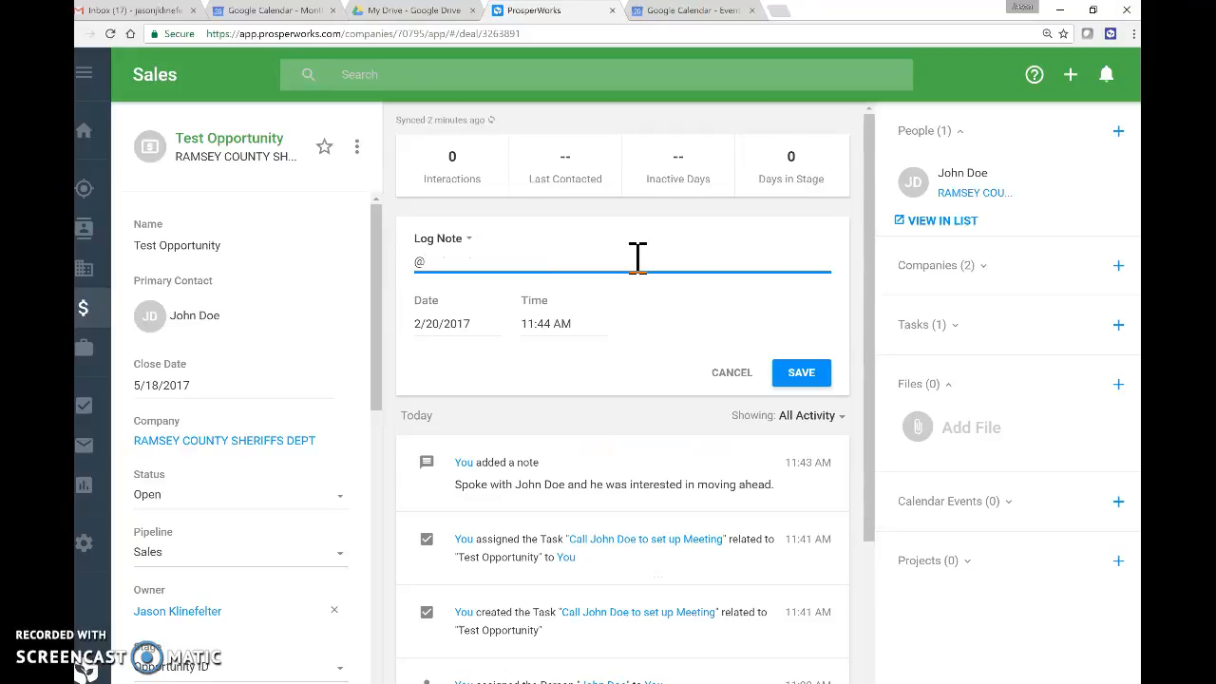
pyautogui.write('john')
pyautogui.click(495, 306)
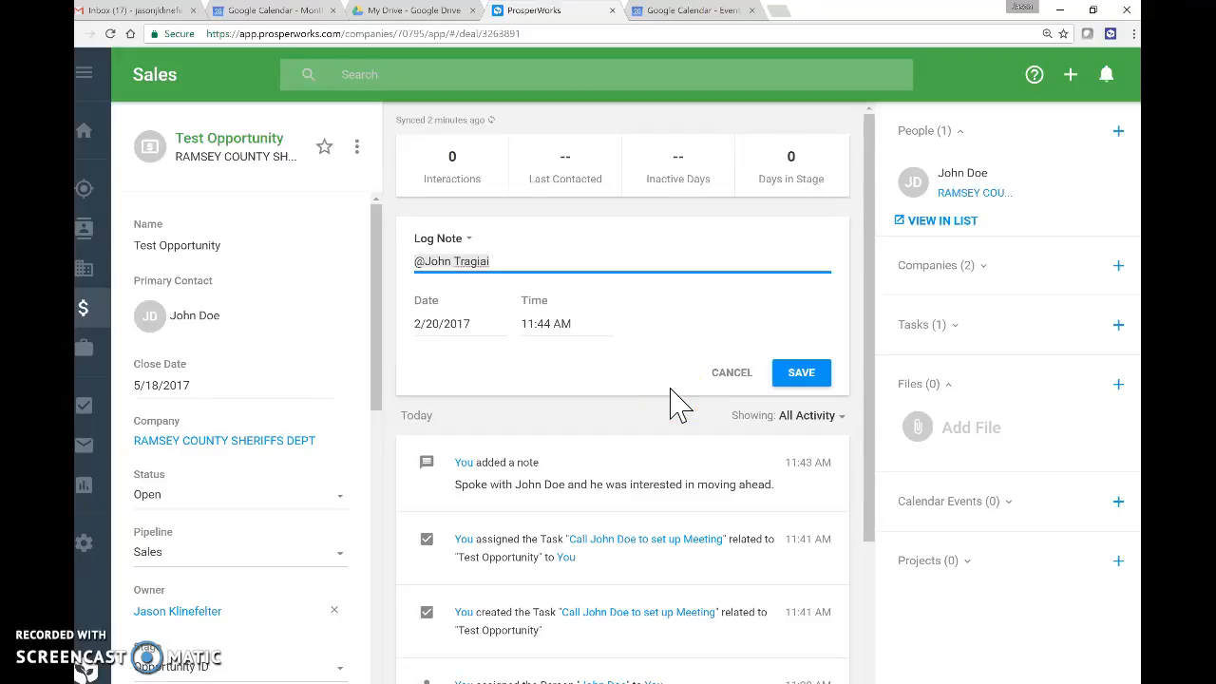
pyautogui.write('This is a training note, disregard.')
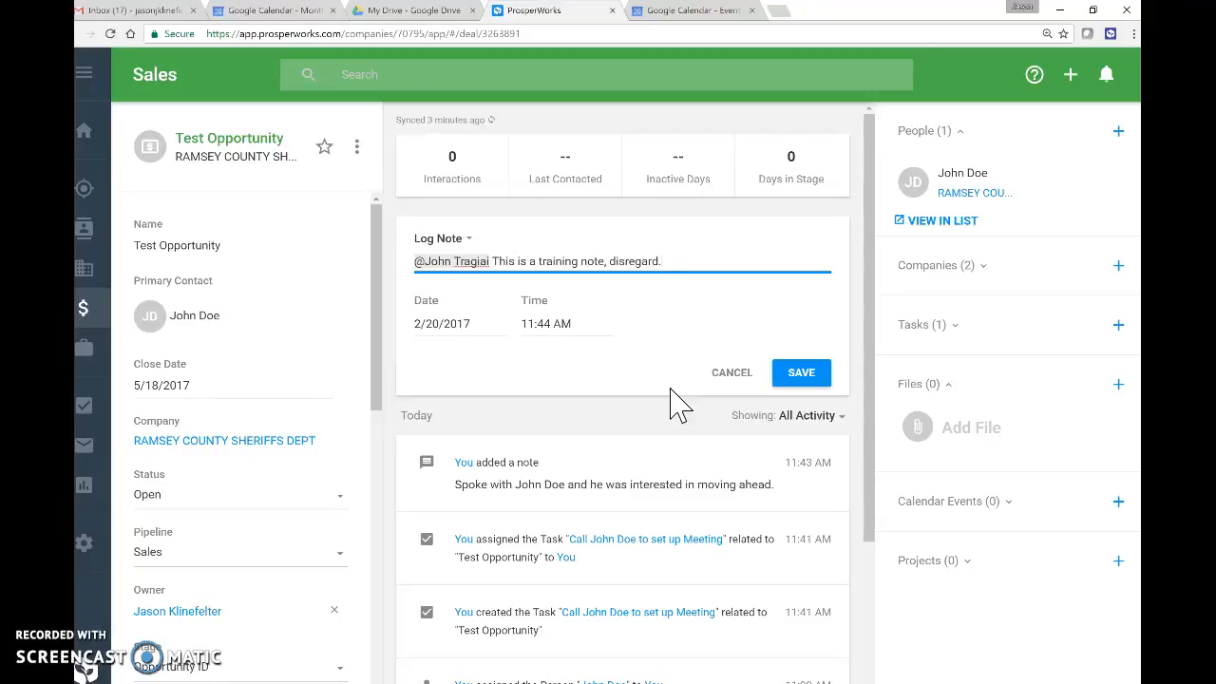
pyautogui.click(791, 378)
pyautogui.click(804, 376)
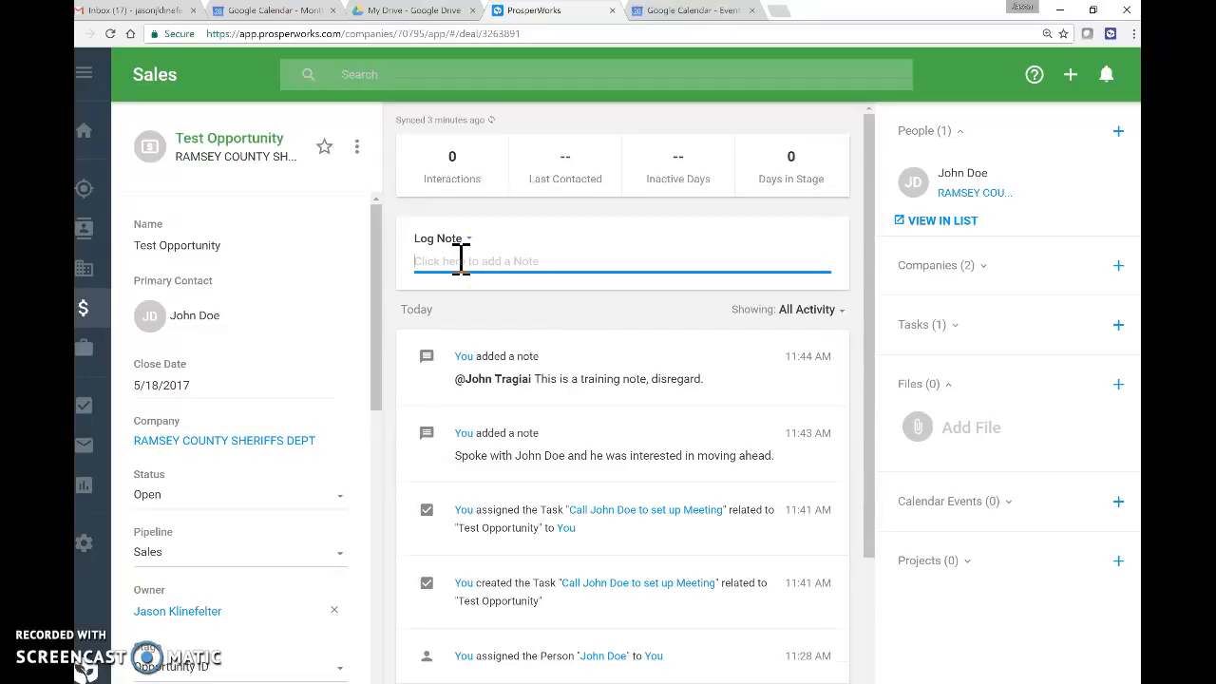
# Log a third note that mentions the opportunity's owner and reads "Tests message".
pyautogui.write('@jason')
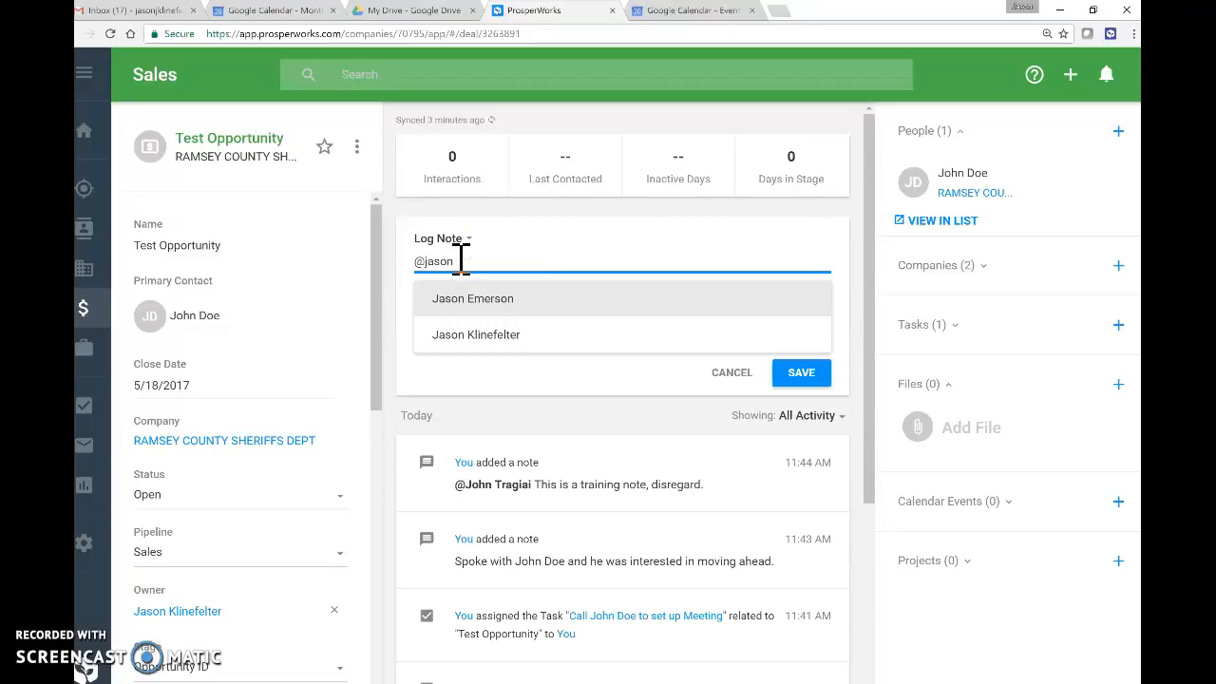
pyautogui.click(475, 336)
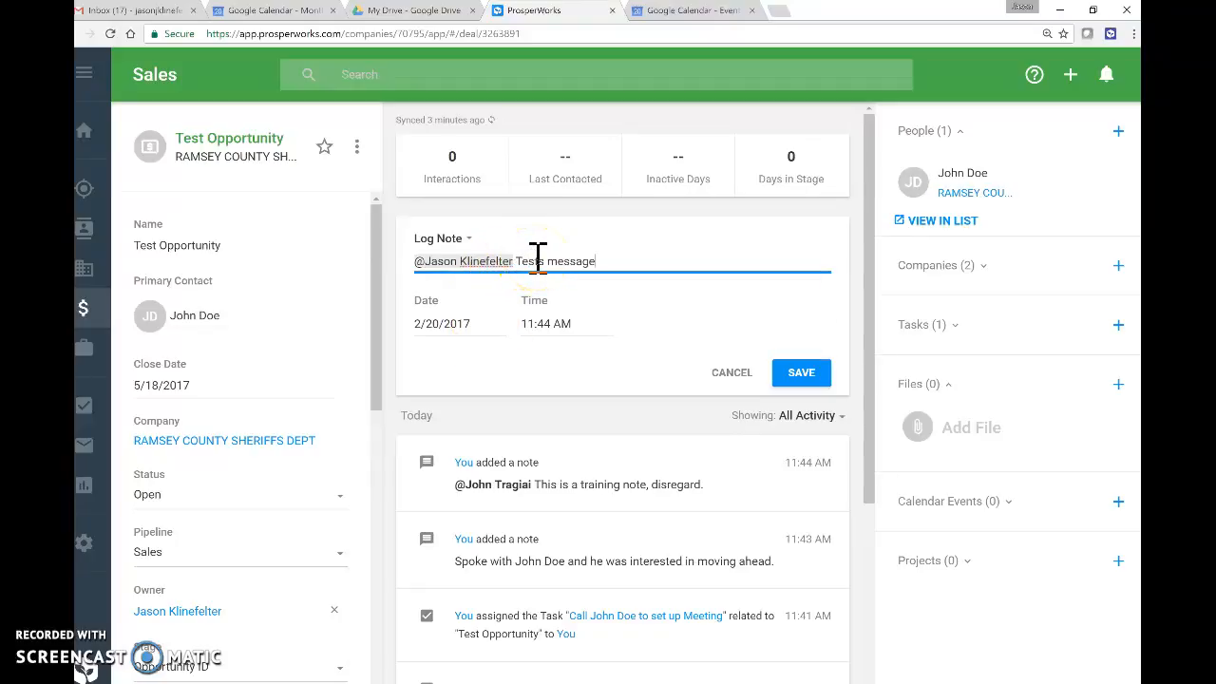
pyautogui.click(811, 376)
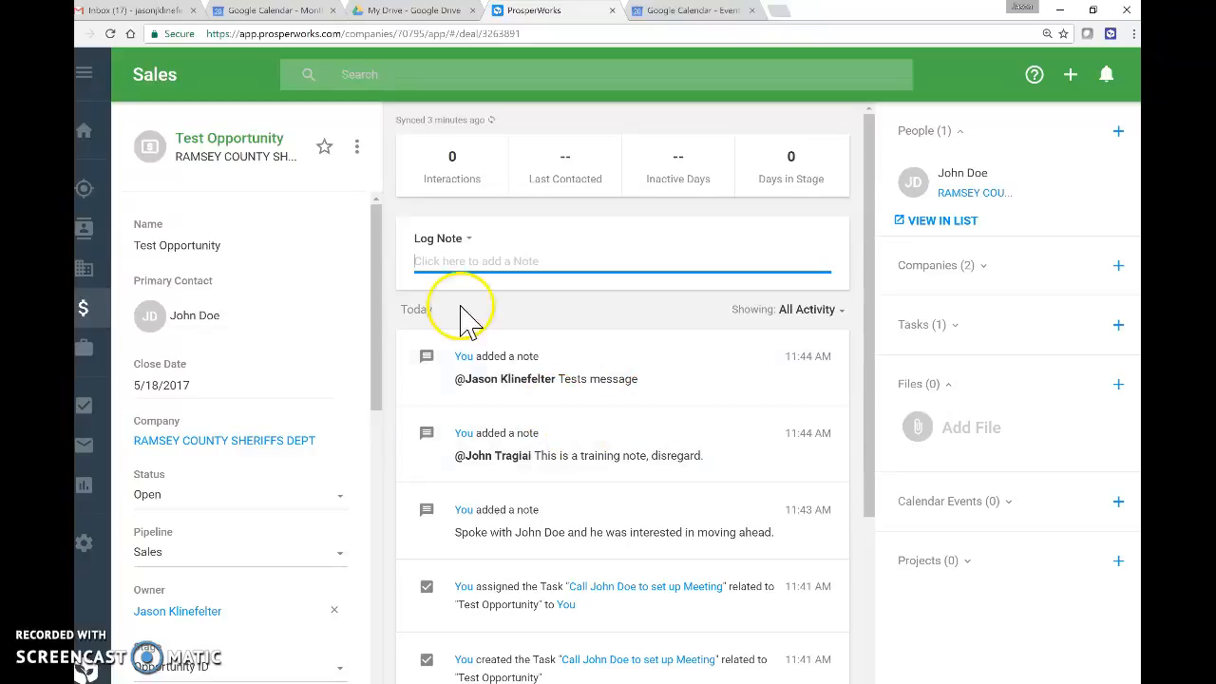
# Return to the Sales pipeline and move Test Opportunity from Opportunity ID to the Solution ID / Research stage.
pyautogui.click(111, 34)
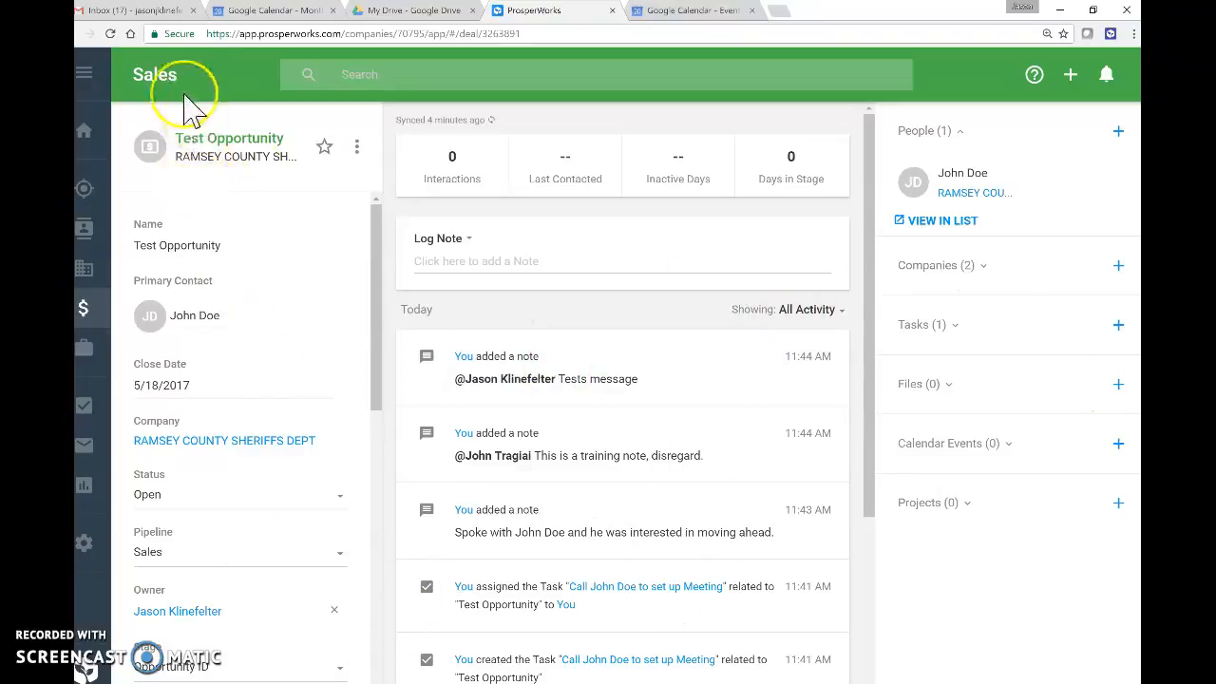
pyautogui.click(149, 83)
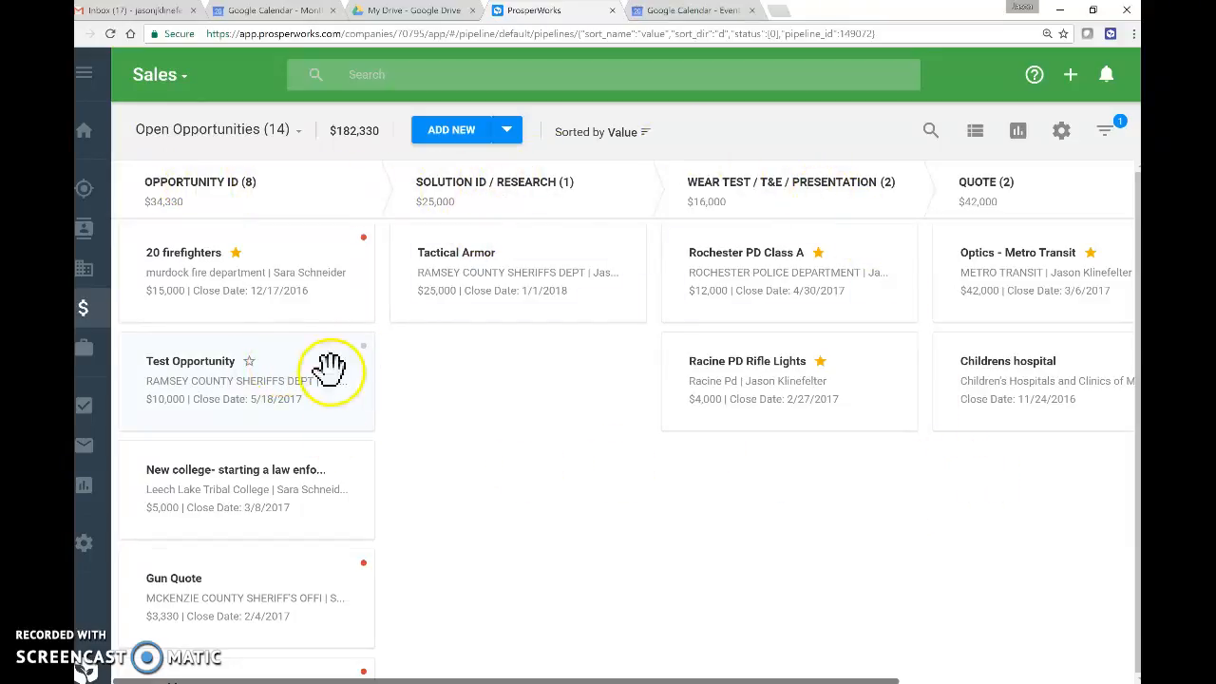
pyautogui.moveTo(364, 393); pyautogui.dragTo(524, 415)
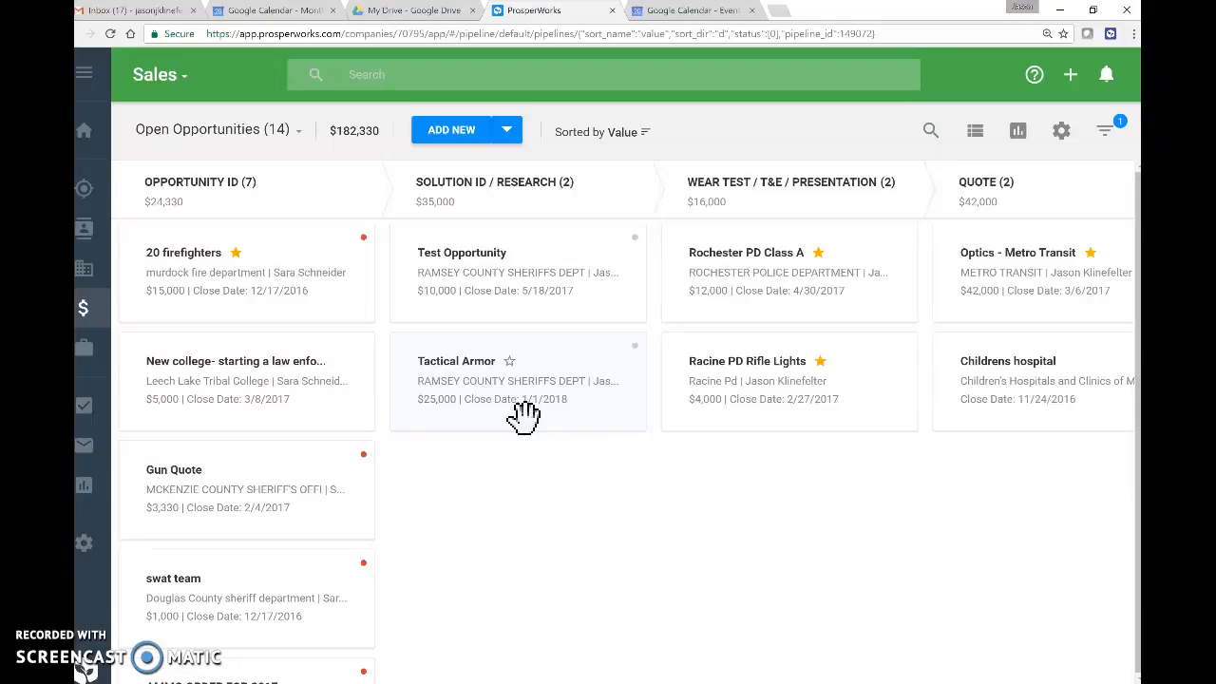
pyautogui.click(551, 278)
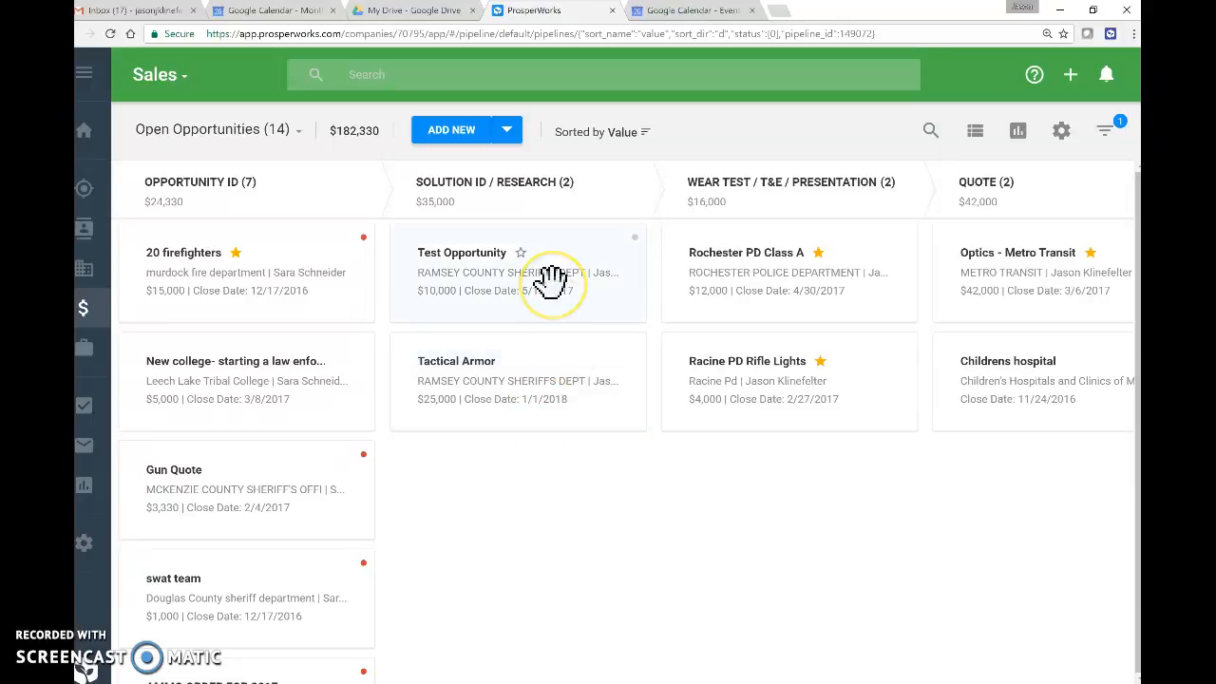
# Move Test Opportunity to the Wear Test / T&E / Presentation stage and on to Negotiation.
pyautogui.click(535, 283)
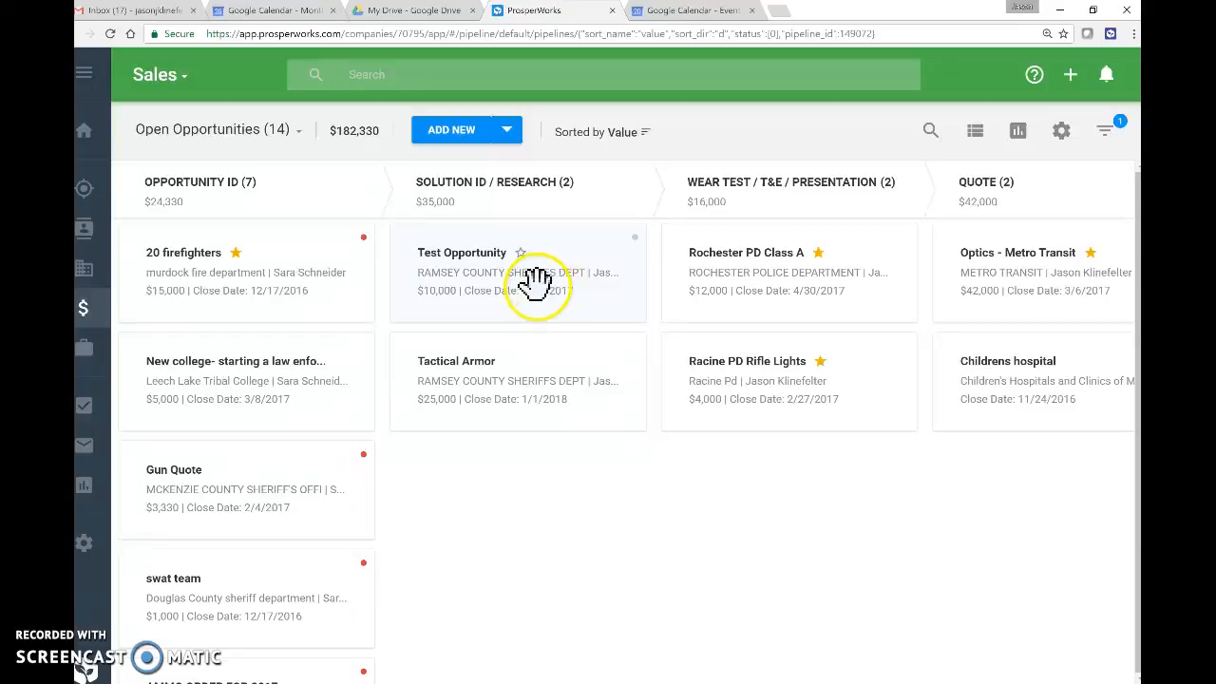
pyautogui.moveTo(539, 282); pyautogui.dragTo(834, 485)
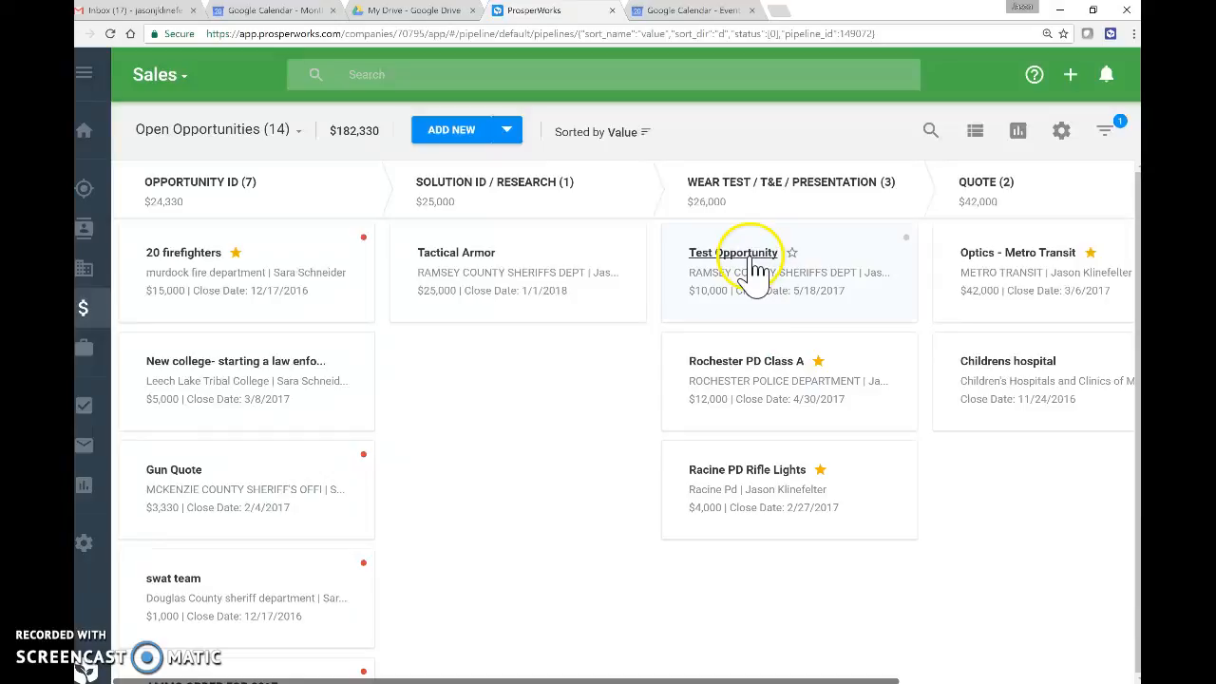
pyautogui.click(796, 281)
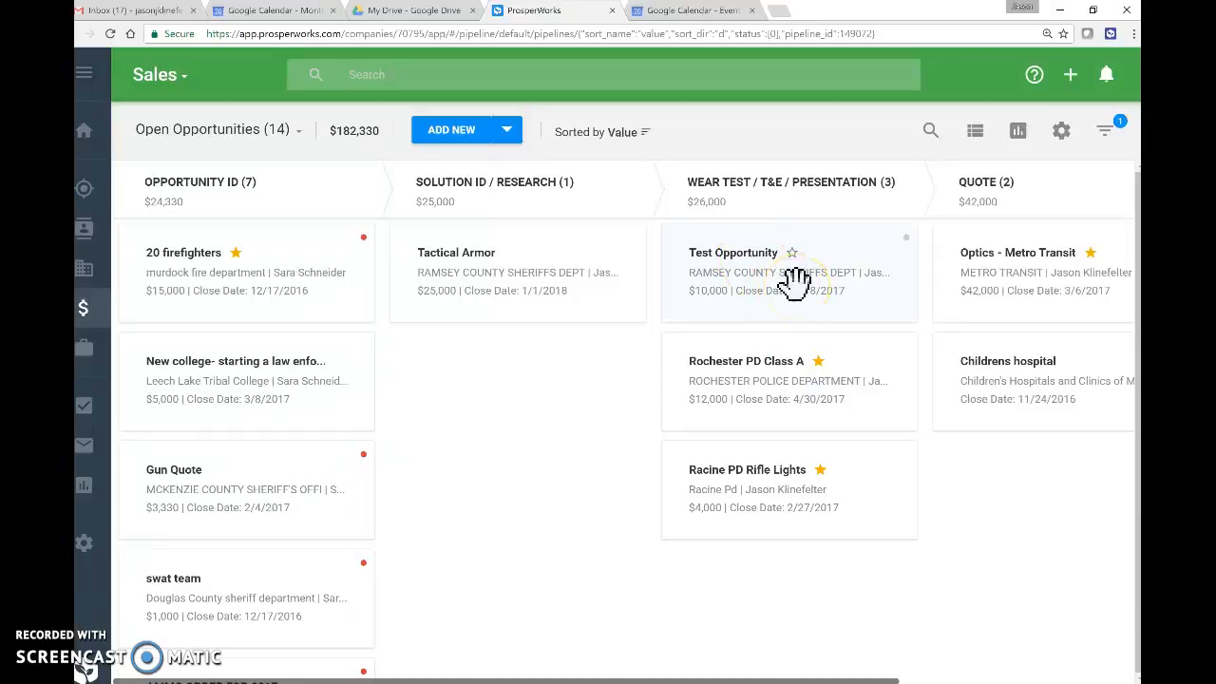
pyautogui.moveTo(796, 278); pyautogui.dragTo(655, 674)
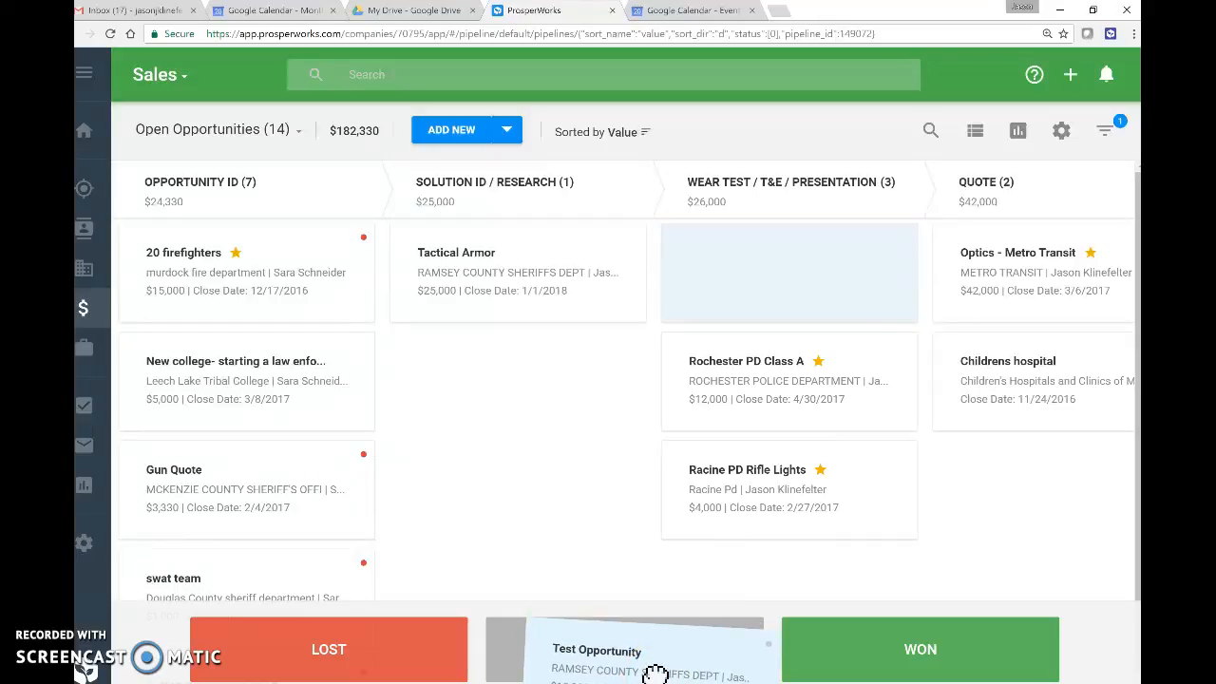
pyautogui.moveTo(656, 673); pyautogui.dragTo(1019, 372)
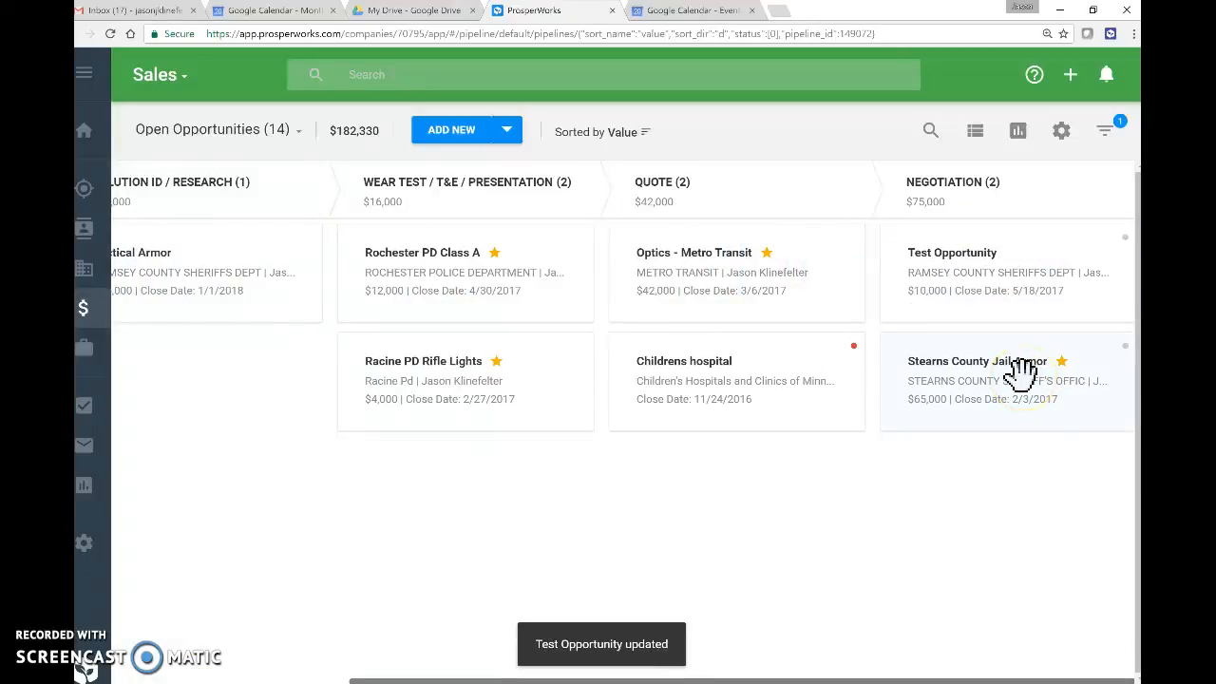
# Try marking Test Opportunity as won, cancel the closing form, and move the opportunity back to Solution ID / Research.
pyautogui.moveTo(996, 263); pyautogui.dragTo(937, 651)
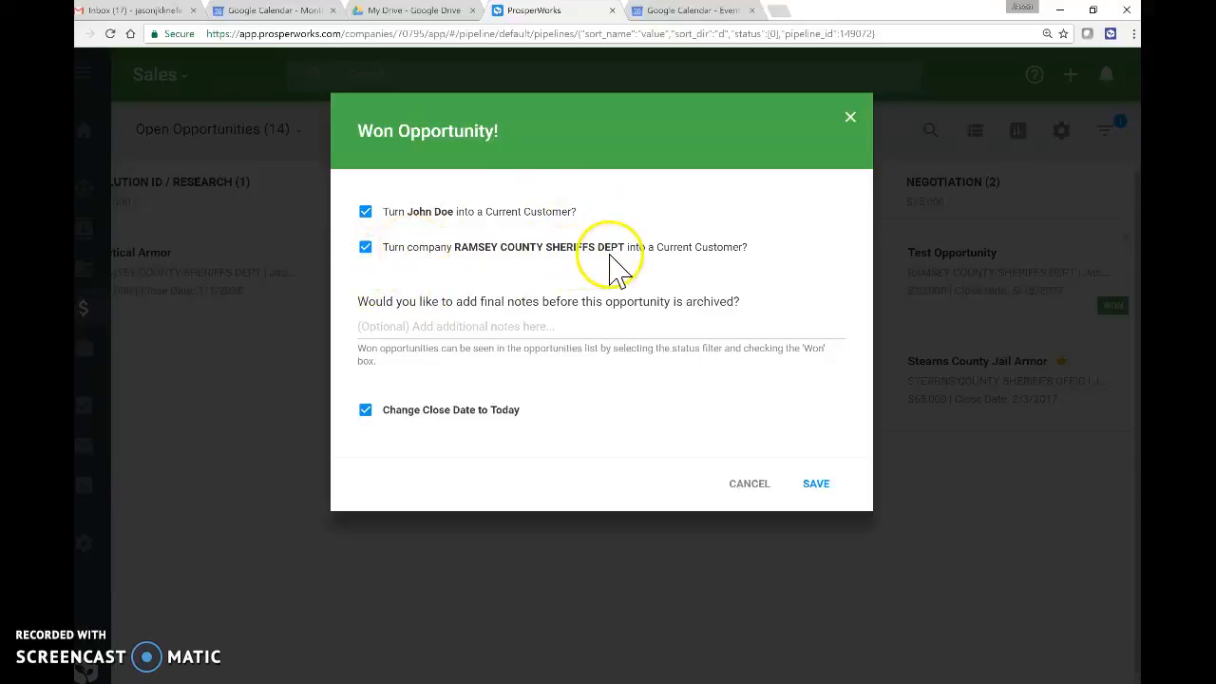
pyautogui.click(496, 329)
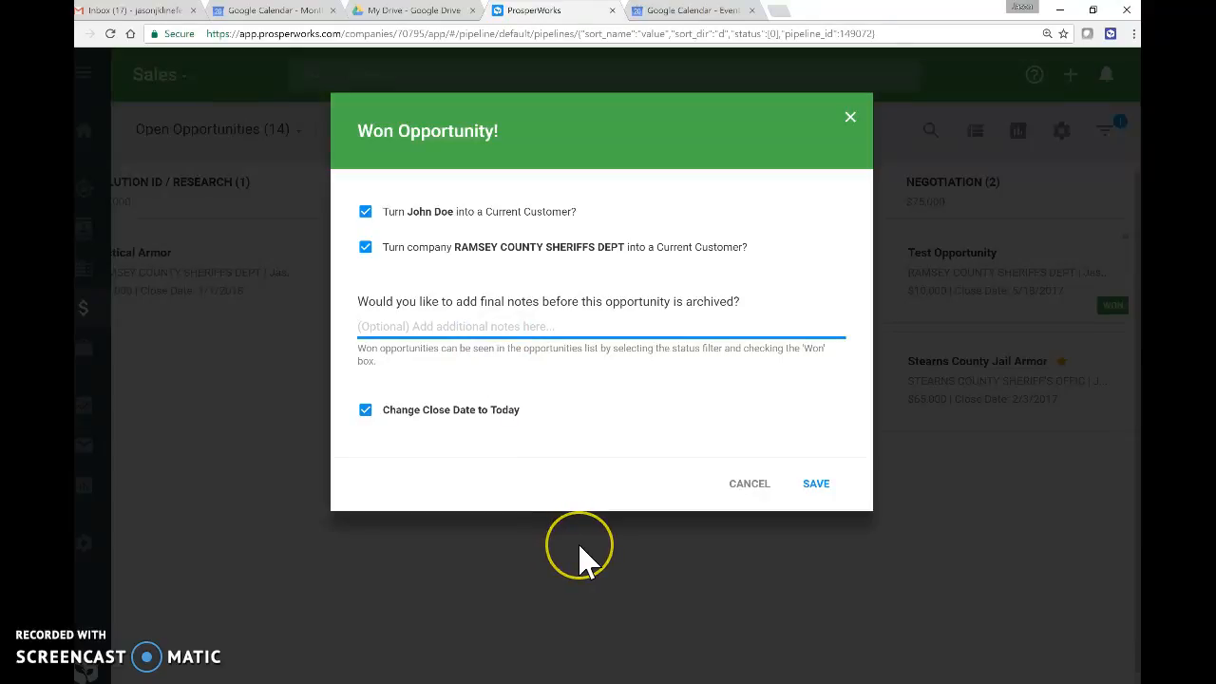
pyautogui.click(766, 495)
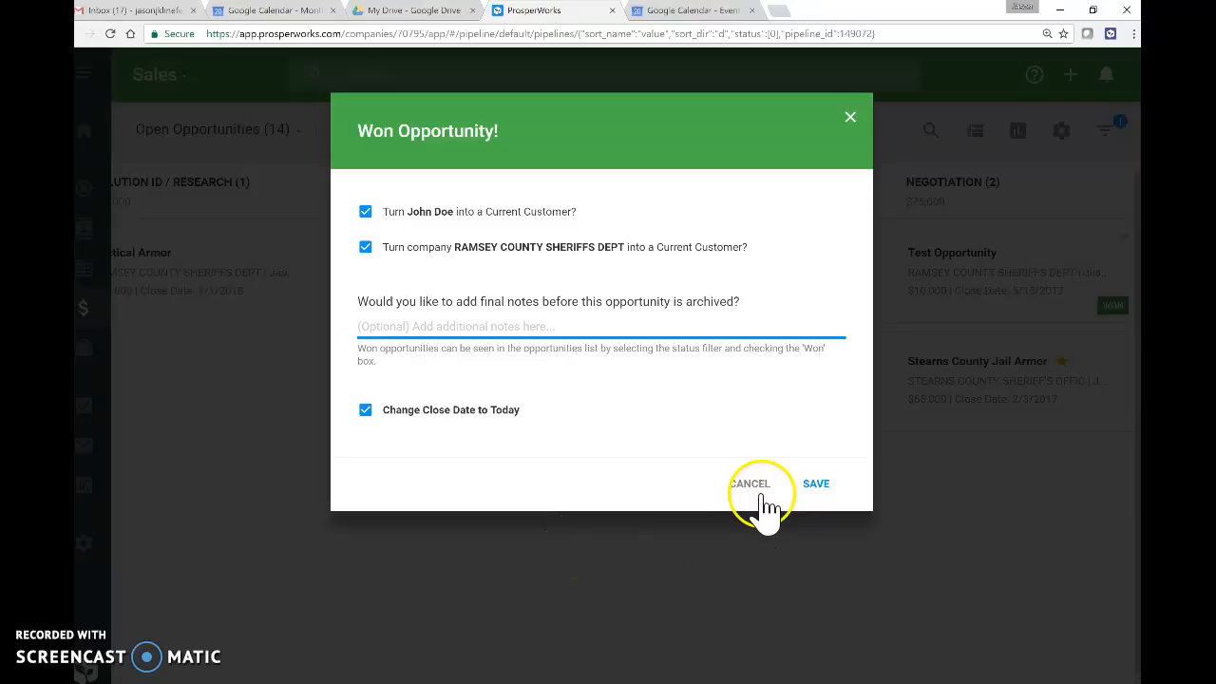
pyautogui.click(759, 489)
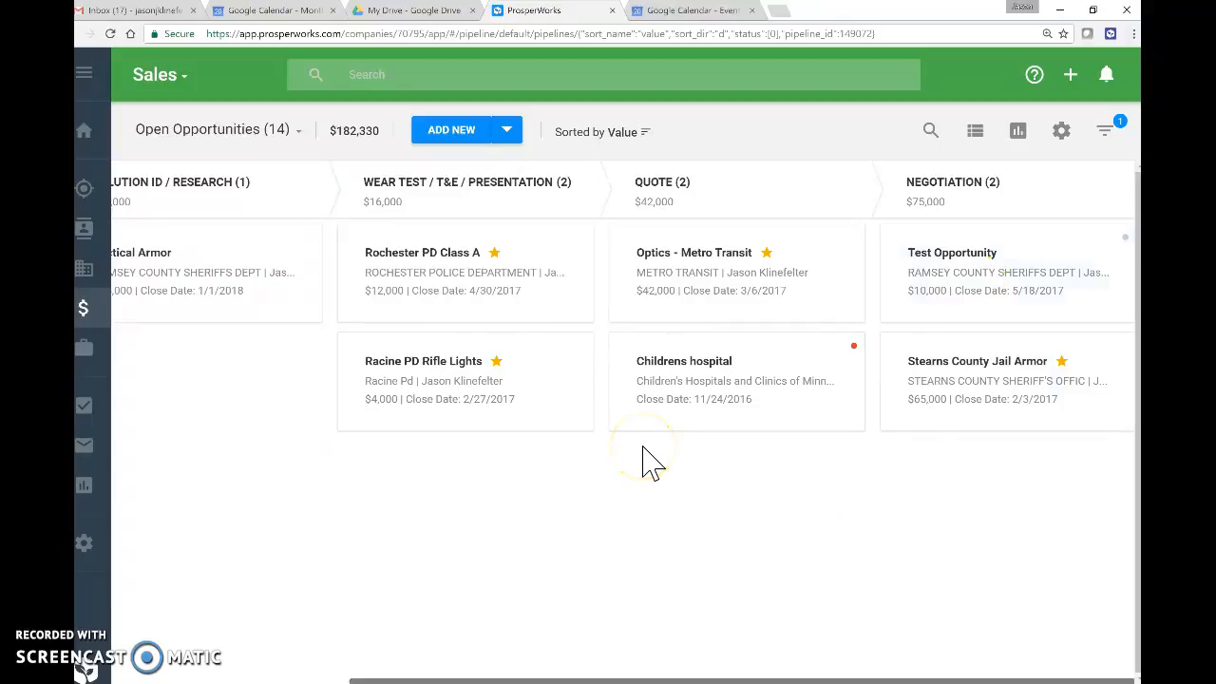
pyautogui.moveTo(998, 272); pyautogui.dragTo(509, 370)
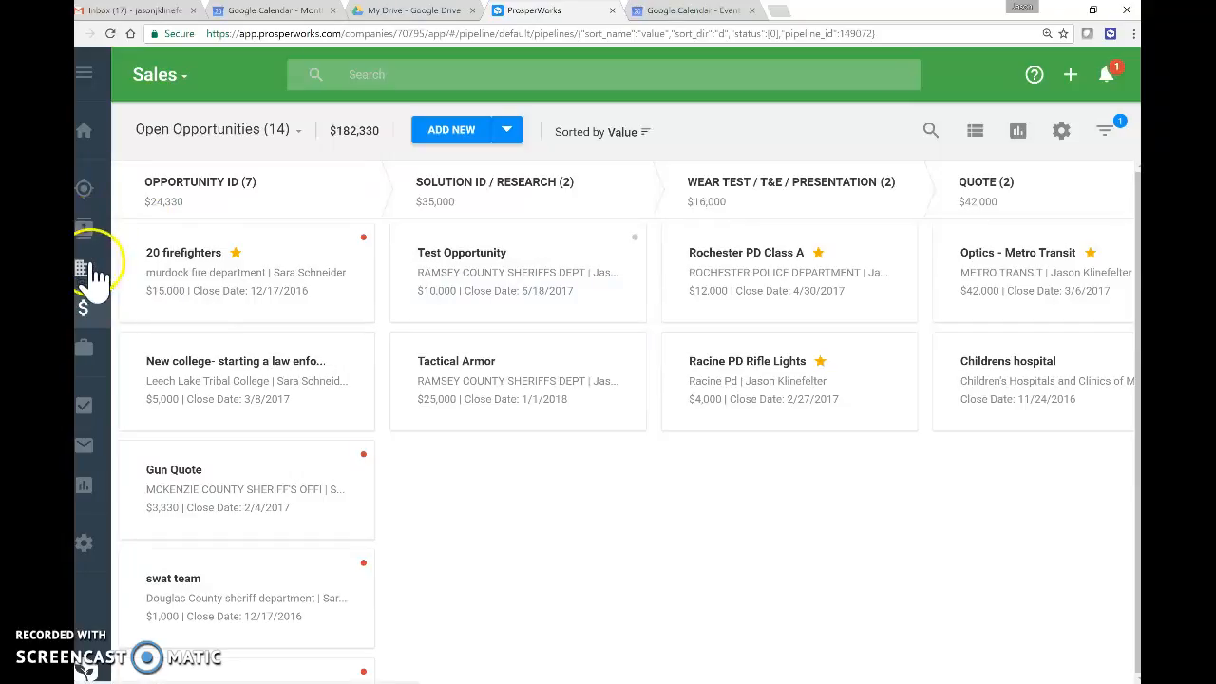
# Search for Test Opportunity's primary contact from People, open the contact's record and check its related opportunity.
pyautogui.click(86, 232)
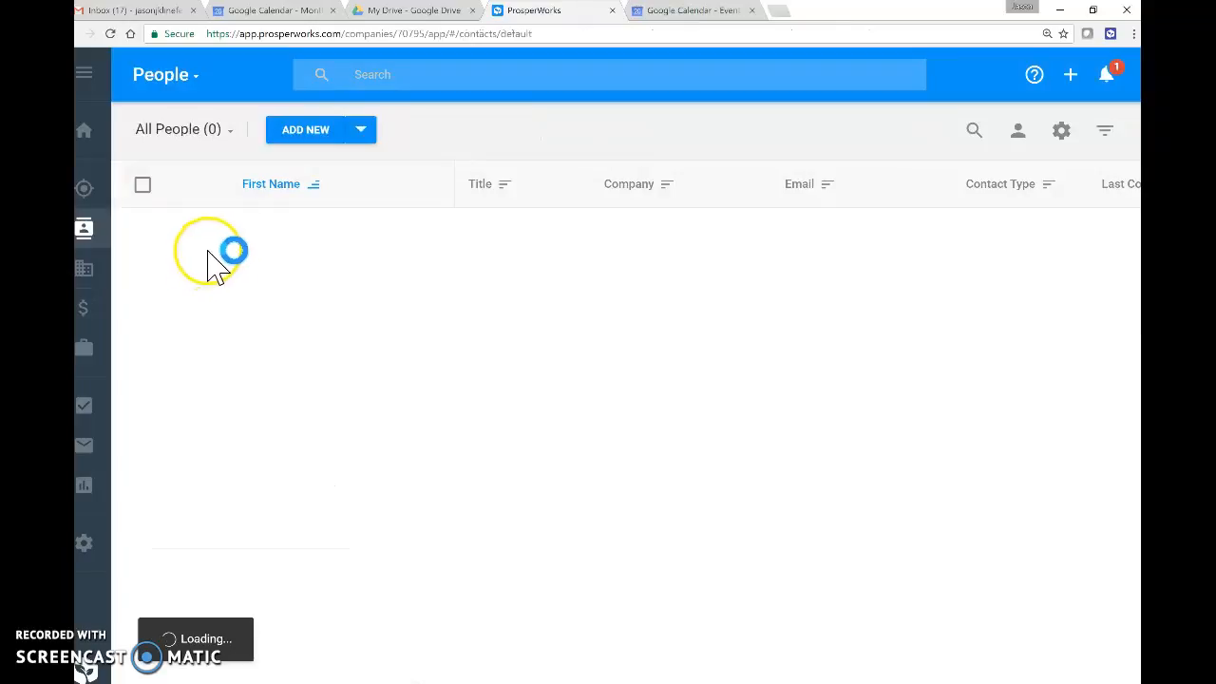
pyautogui.click(388, 76)
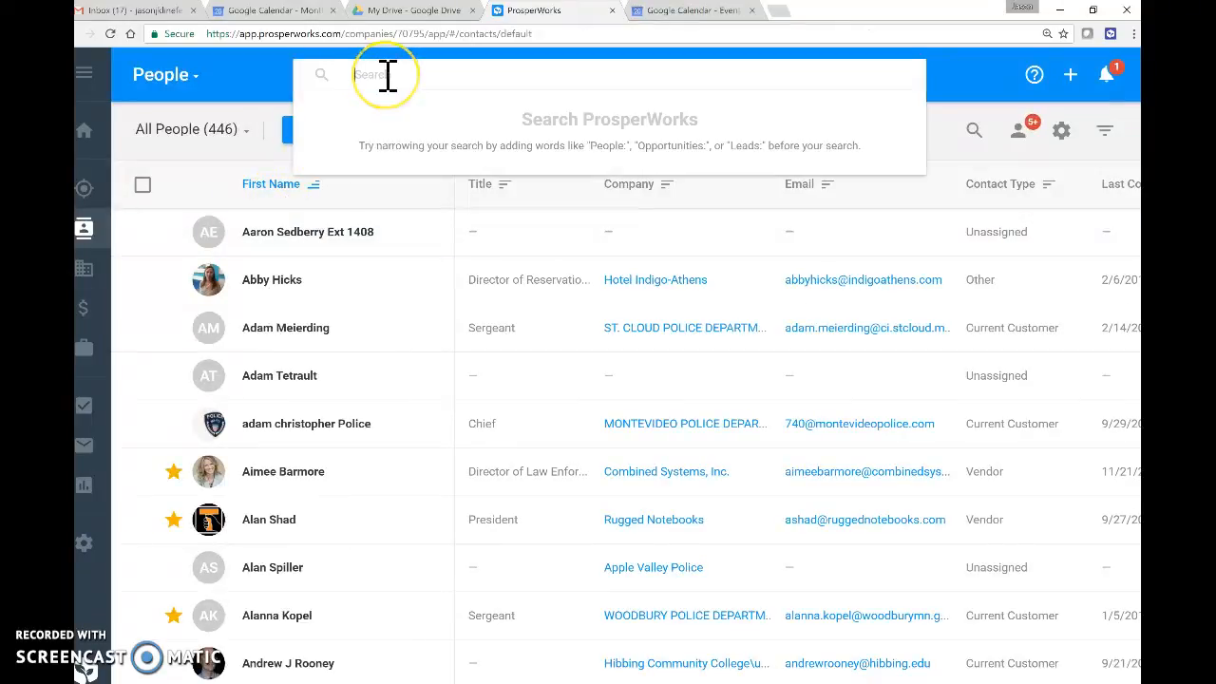
pyautogui.write('i')
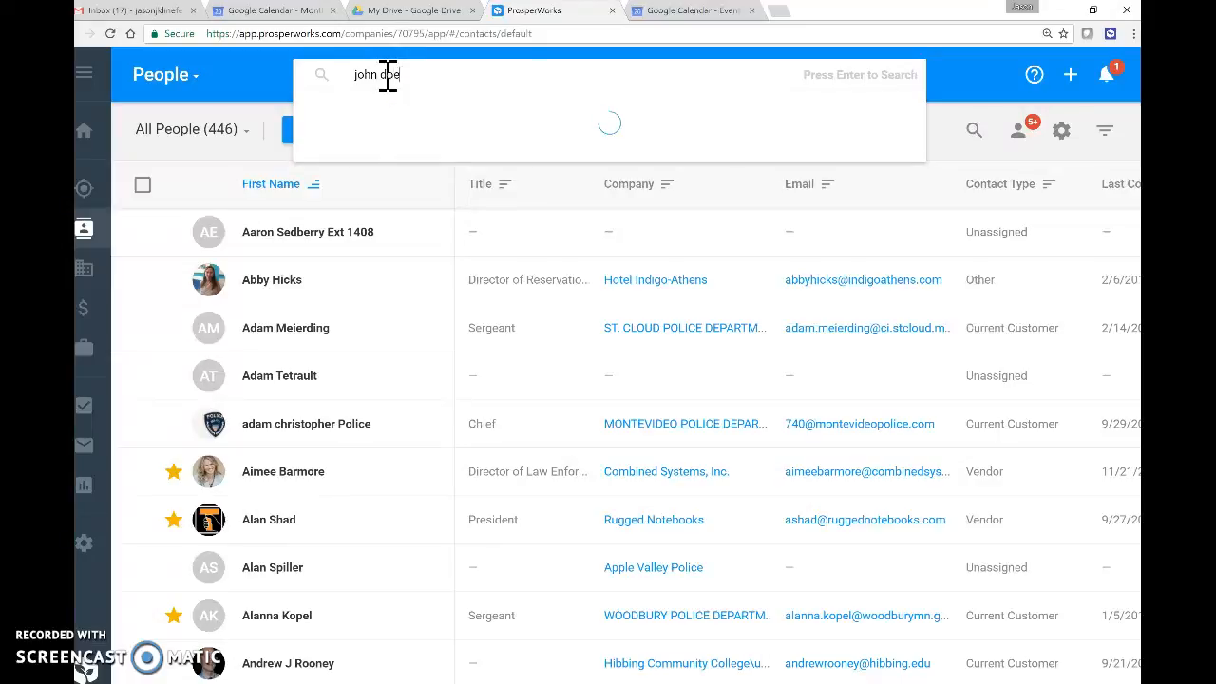
pyautogui.click(399, 228)
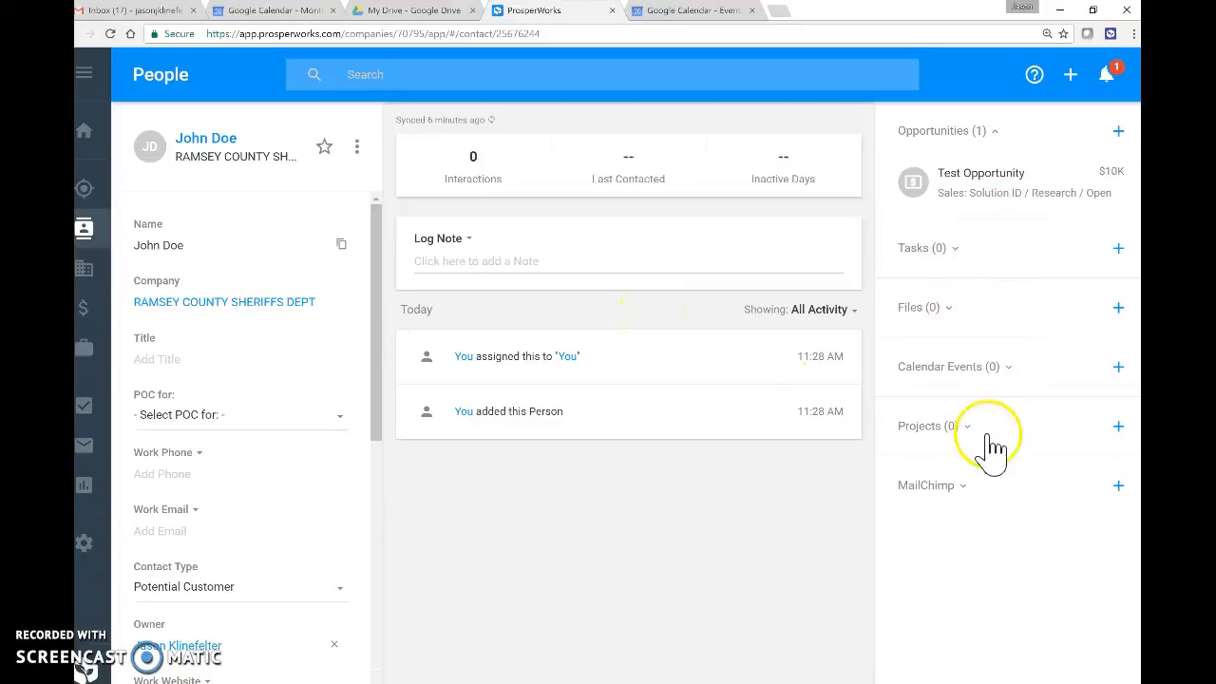
pyautogui.click(1038, 198)
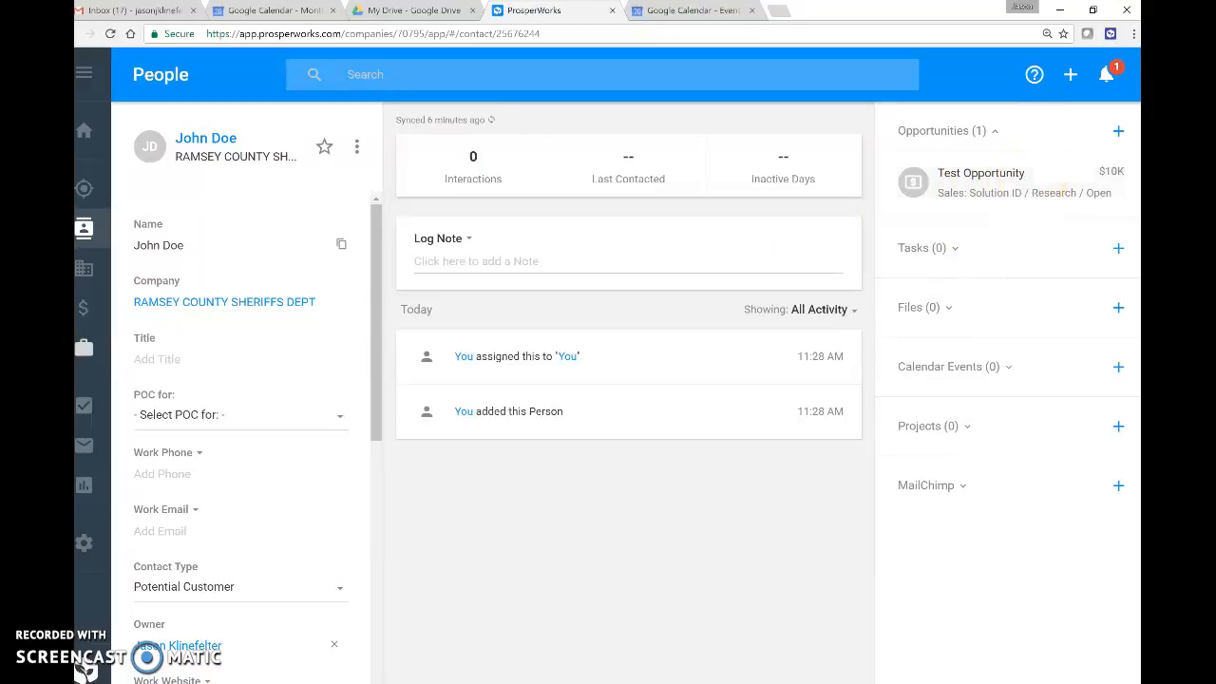
# Search from Companies for "ramsey county sheriff" and open the RAMSEY COUNTY SHERIFFS DEPT record.
pyautogui.click(87, 272)
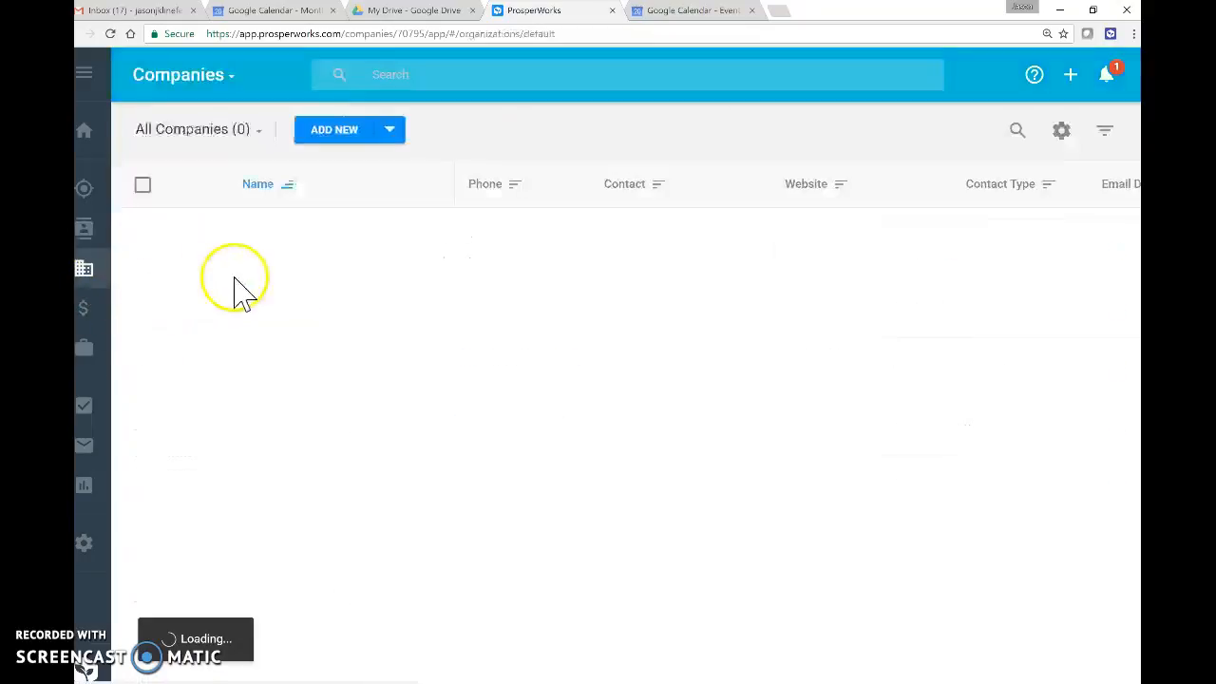
pyautogui.click(382, 80)
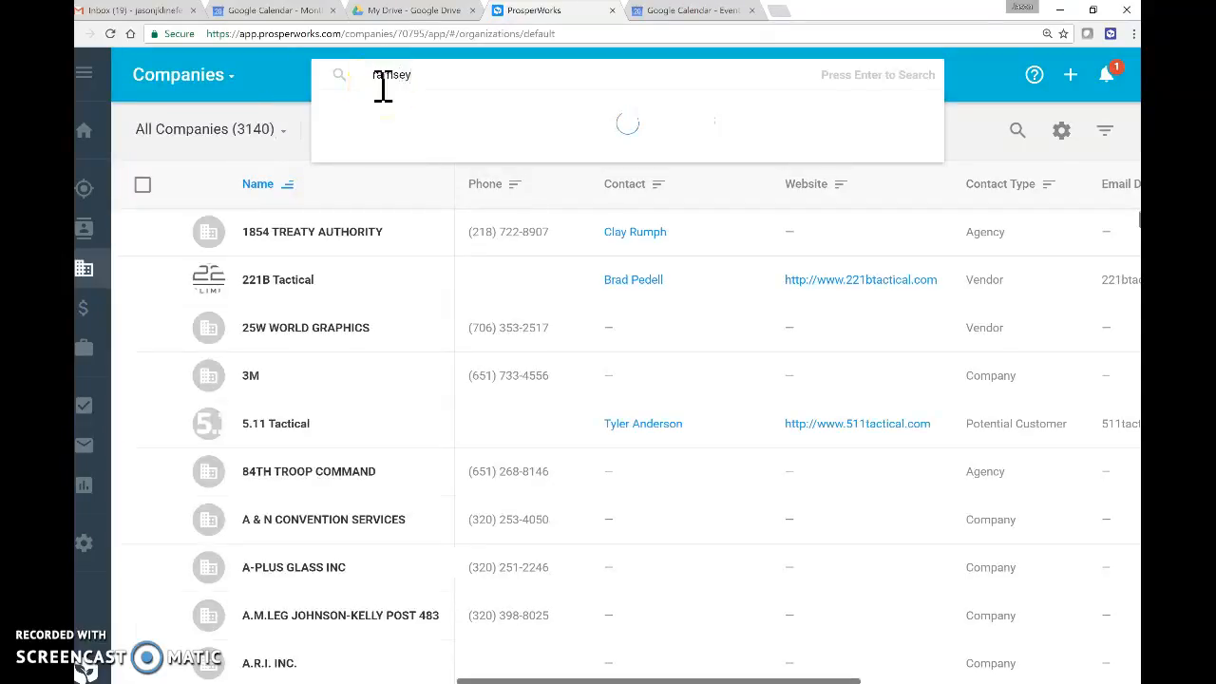
pyautogui.write('ramsey county sheriff')
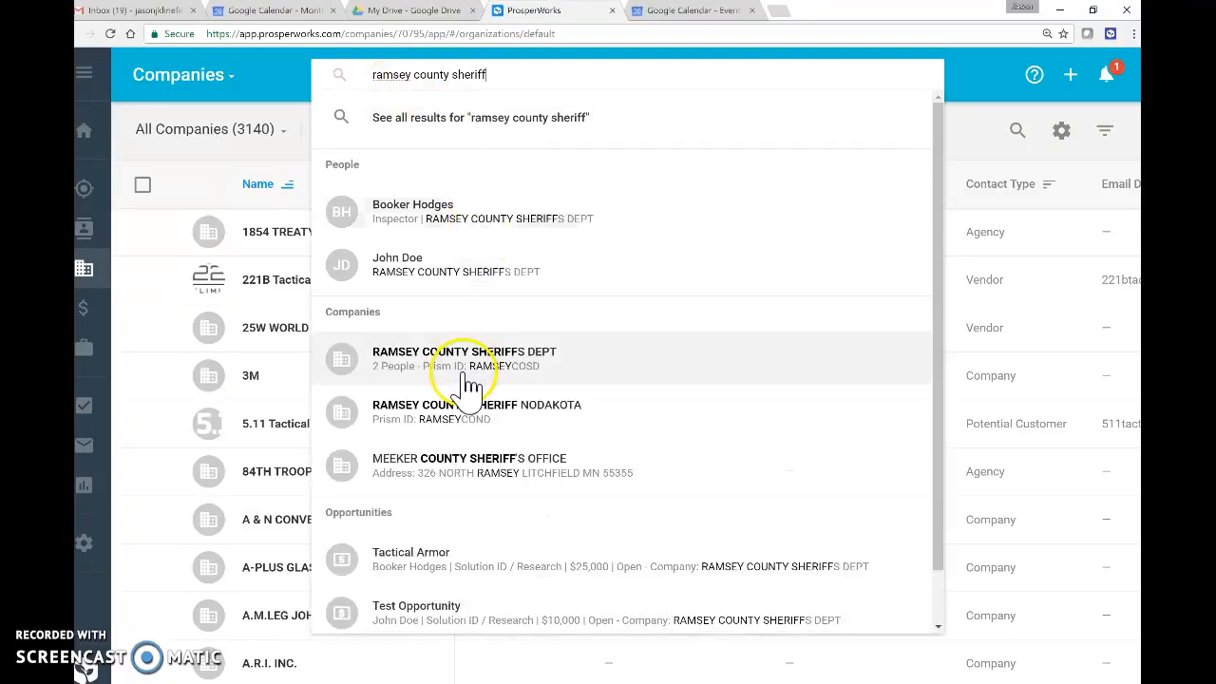
pyautogui.click(472, 378)
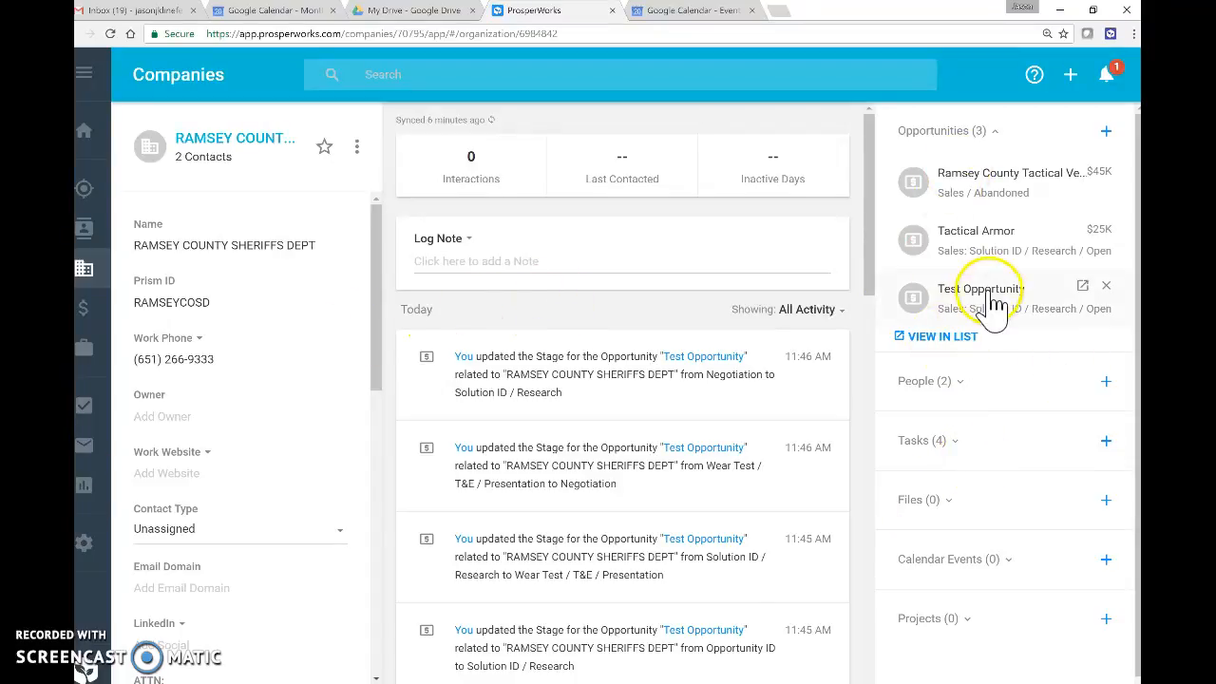
# View Test Opportunity's details from the company record, close them and return to the Sales pipeline.
pyautogui.click(1000, 327)
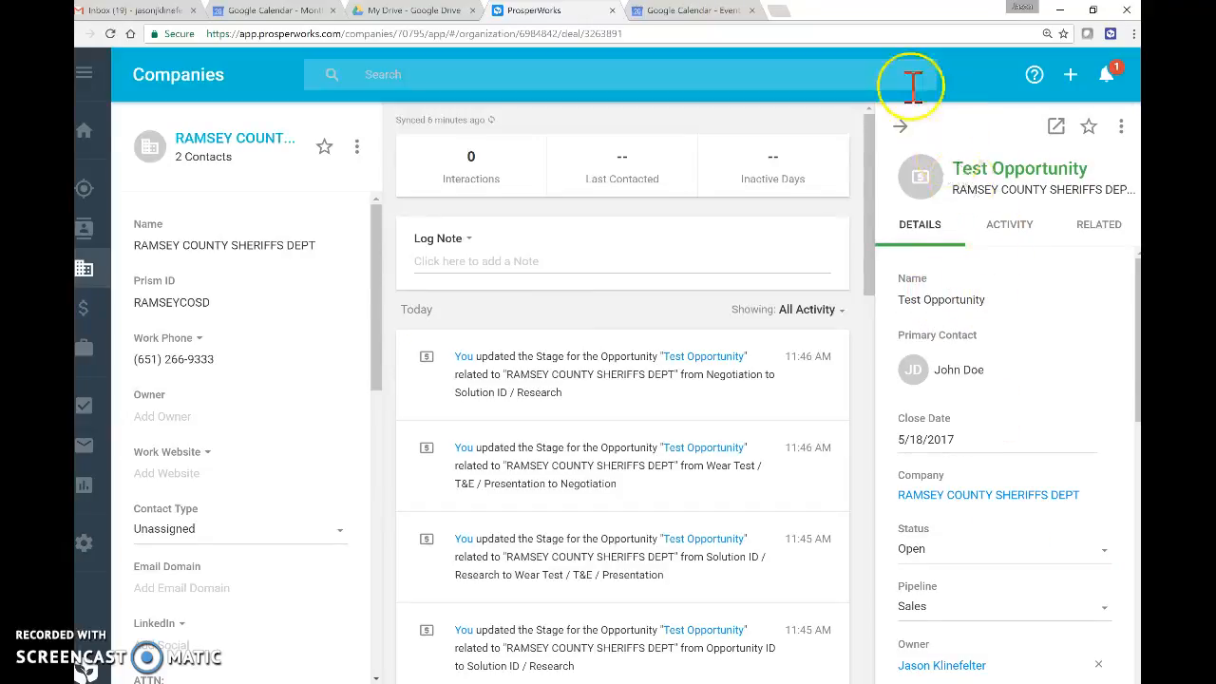
pyautogui.click(899, 129)
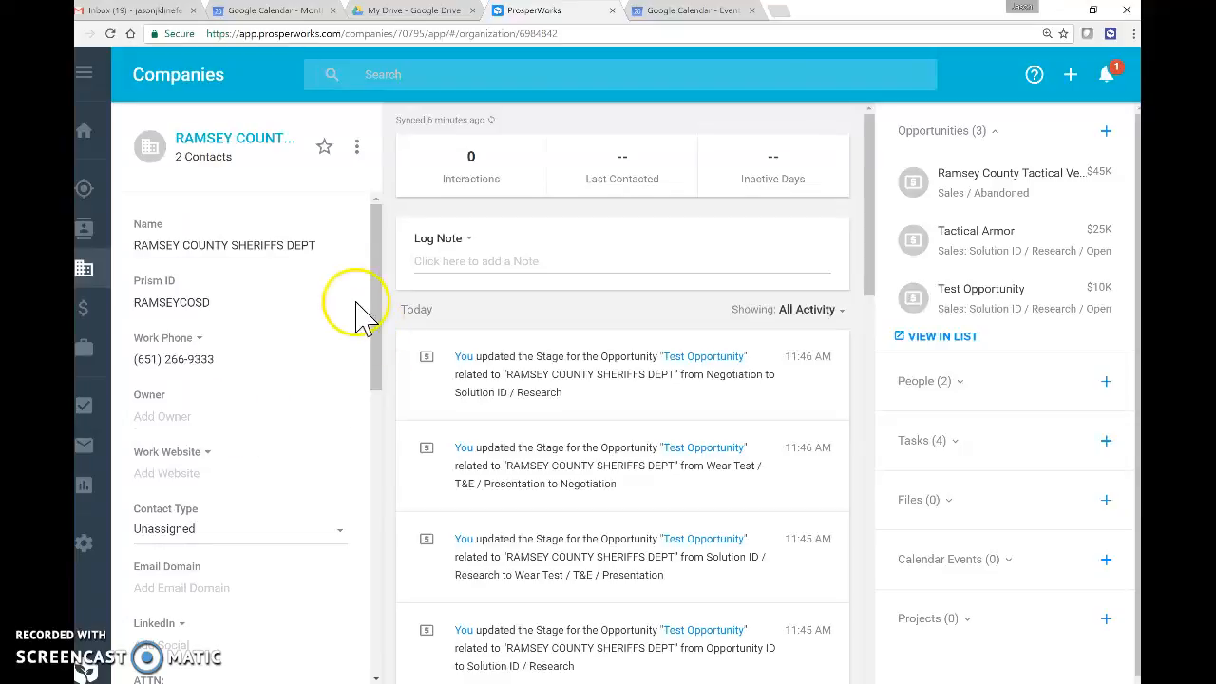
pyautogui.click(85, 309)
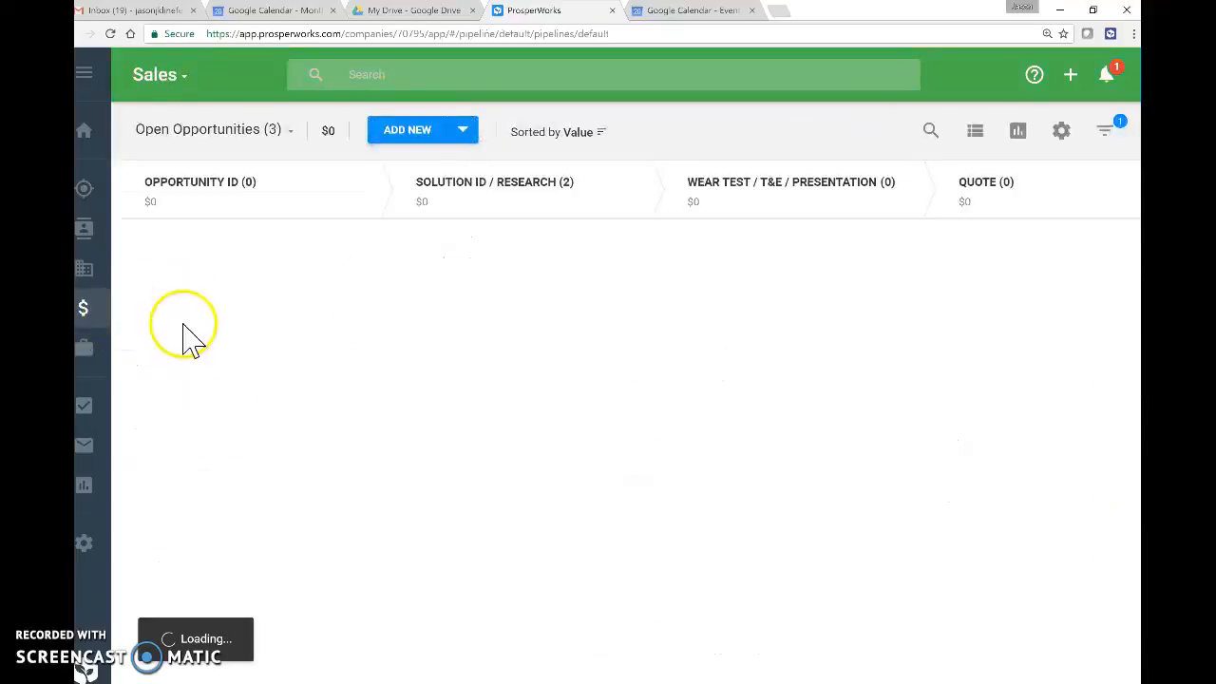